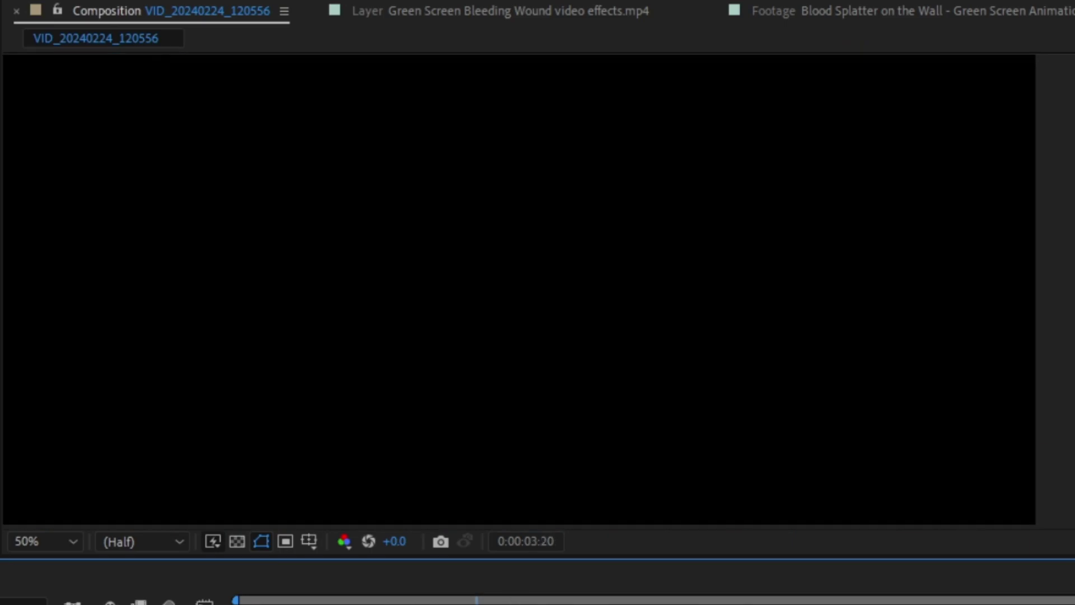
left_click(361, 604)
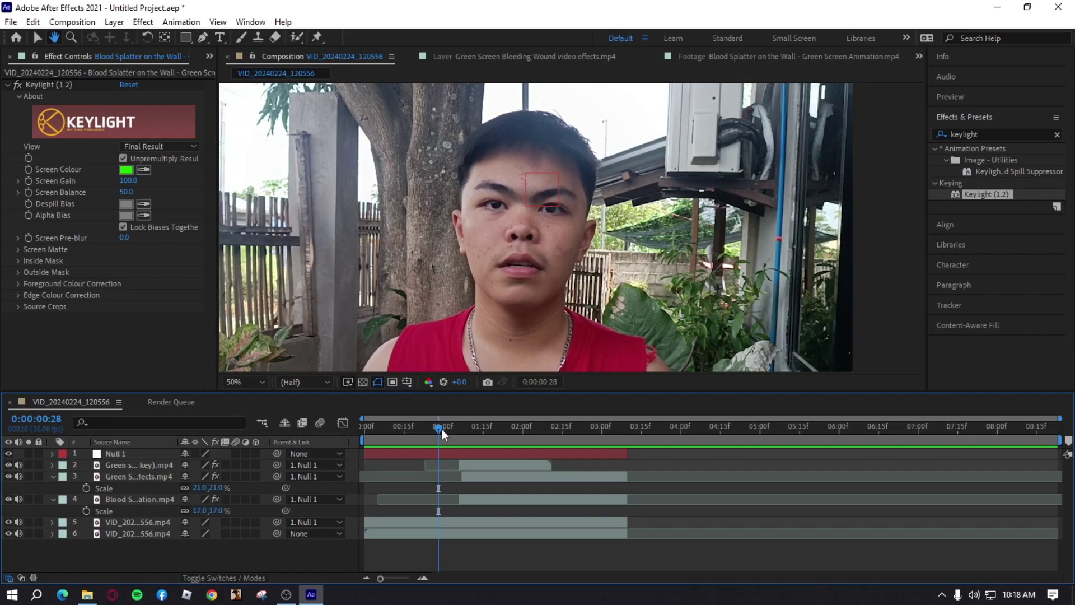
mouse_move(442, 429)
left_mouse_down()
mouse_move(607, 447)
mouse_move(443, 429)
left_mouse_up()
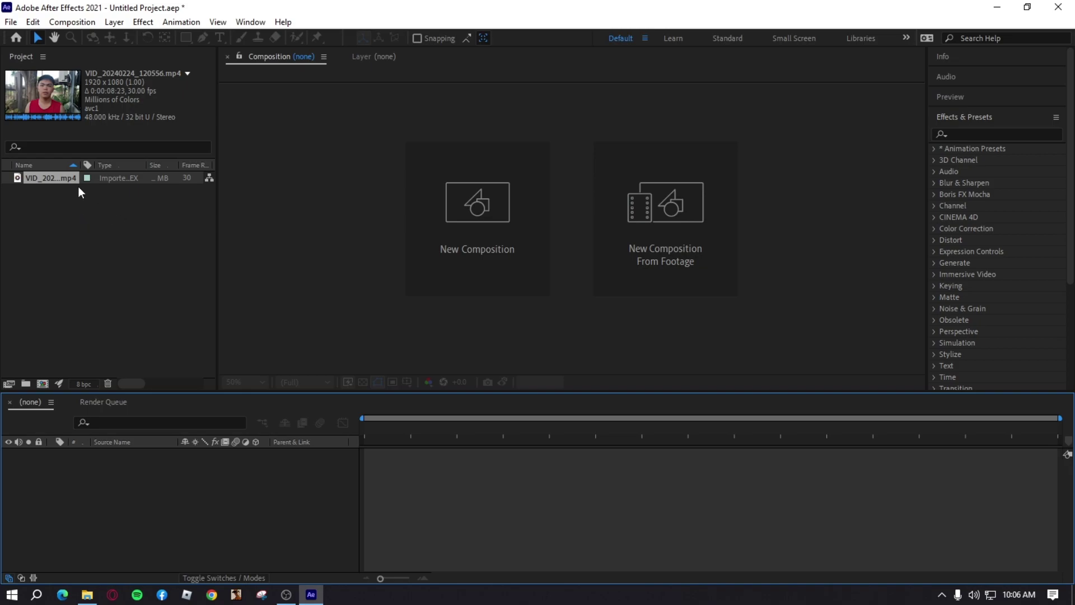
Create a composition from the footage VID_20240224_120556.mp4
left_click_drag(65, 178, 123, 488)
scroll(549, 218, "up", 2)
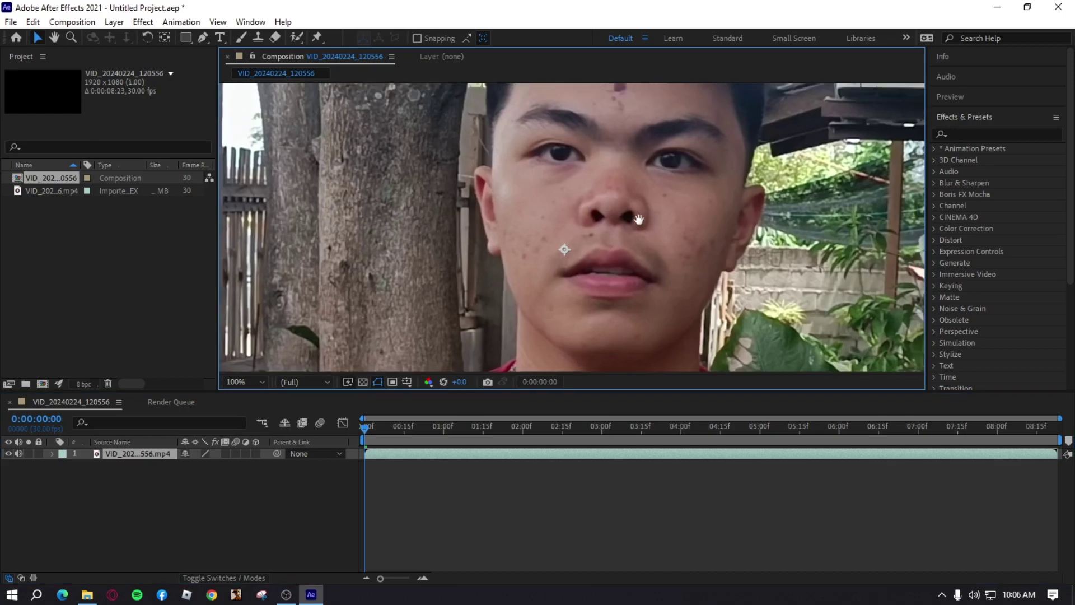
key("space")
mouse_move(549, 230)
left_mouse_down()
mouse_move(502, 186)
mouse_move(562, 212)
left_mouse_up()
scroll(575, 211, "down", 3)
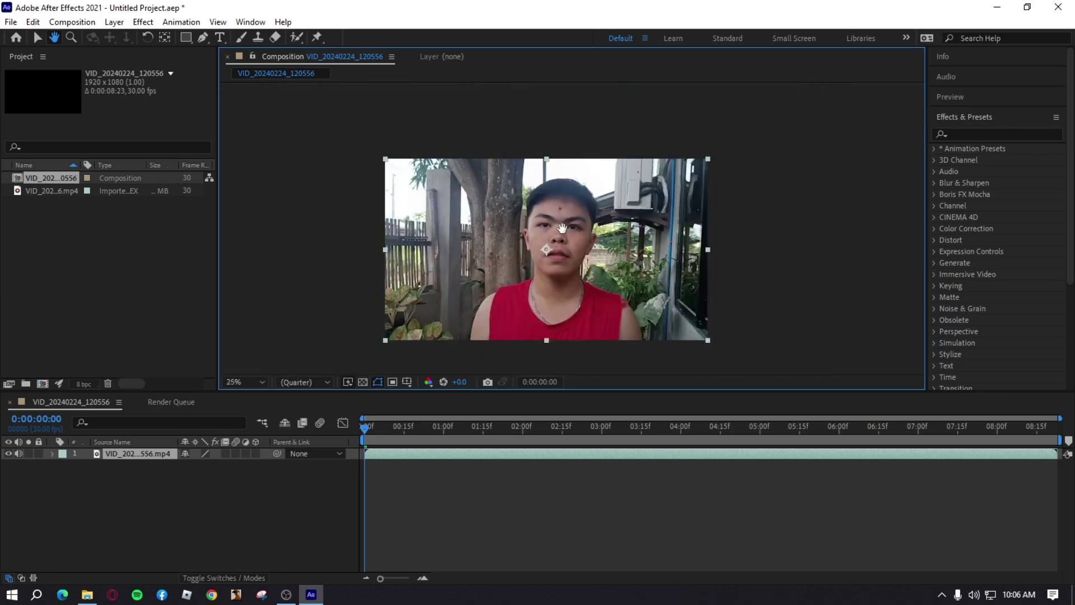
scroll(476, 280, "up", 1)
Add a null object to the composition
right_click(237, 484)
mouse_move(364, 322)
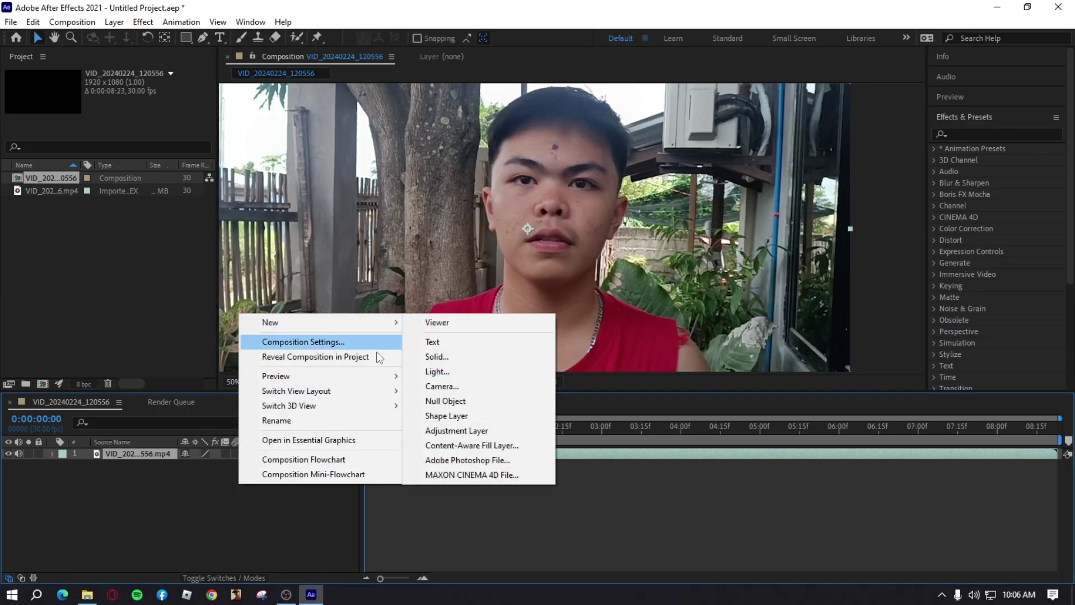
left_click(428, 402)
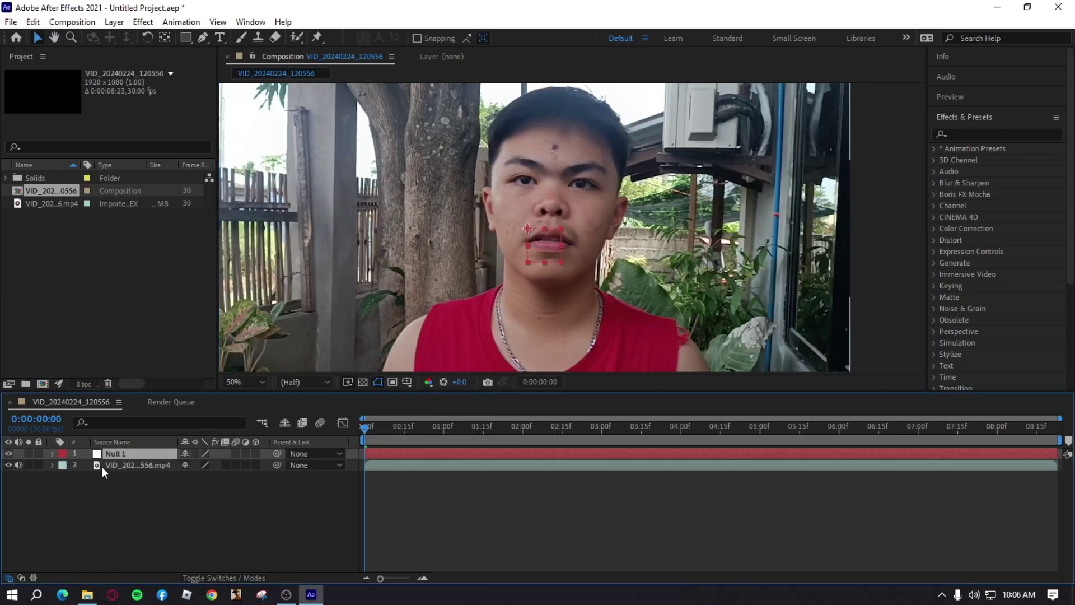
Start Track Motion on the video layer and place the track point over the dark mark on the forehead
scroll(989, 239, "down", 5)
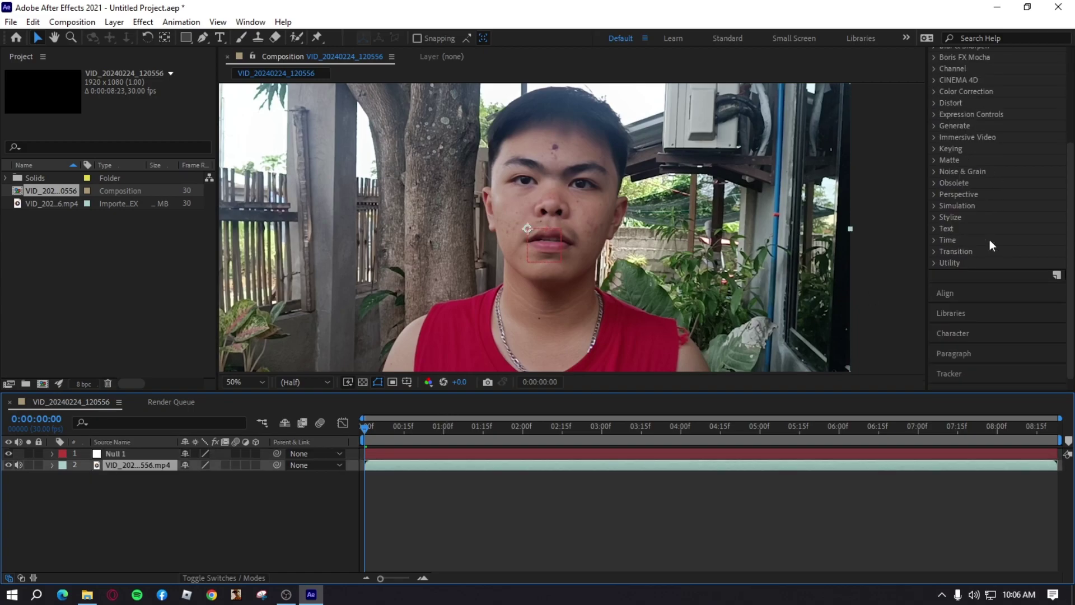
left_click(960, 359)
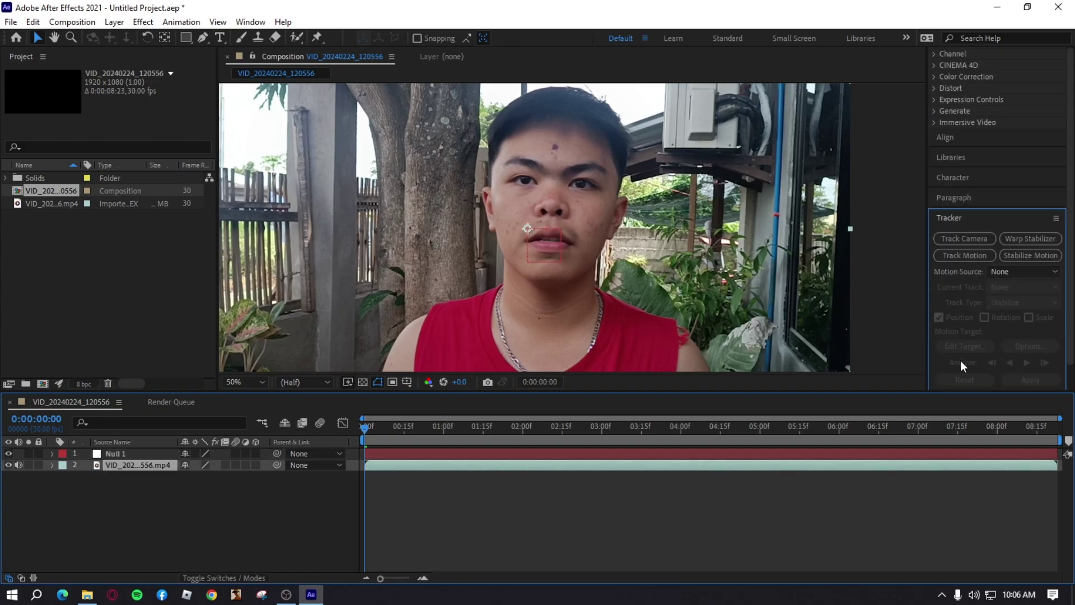
left_click(964, 256)
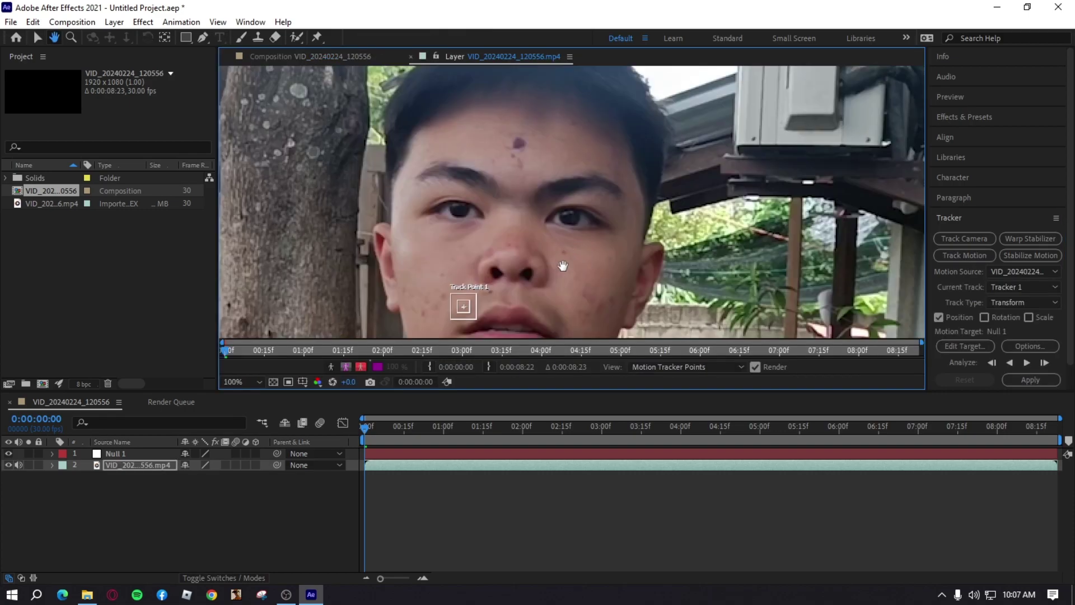
key("v")
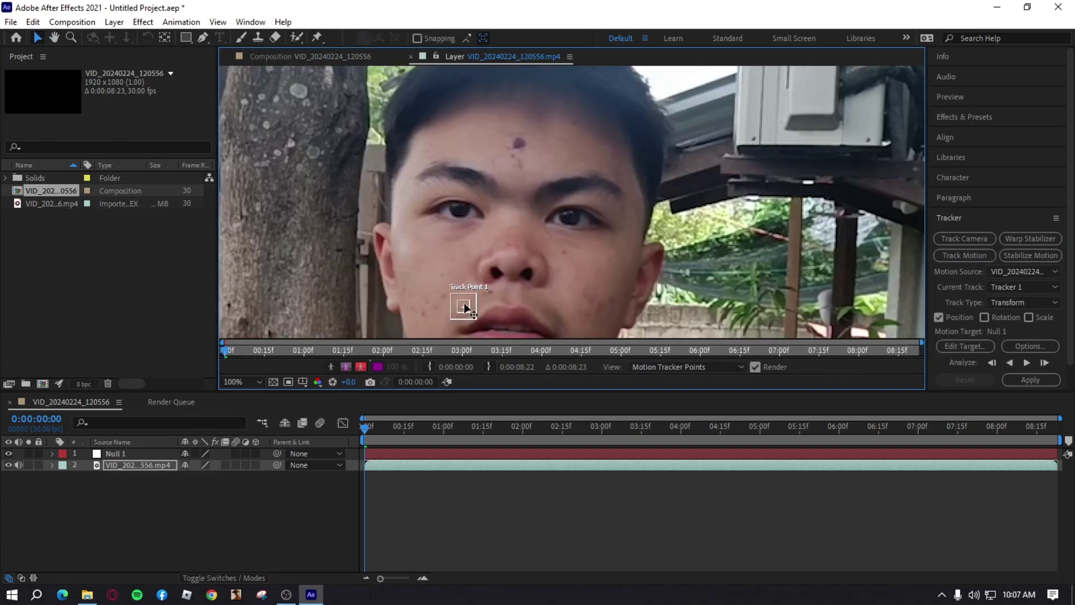
left_click_drag(465, 308, 519, 144)
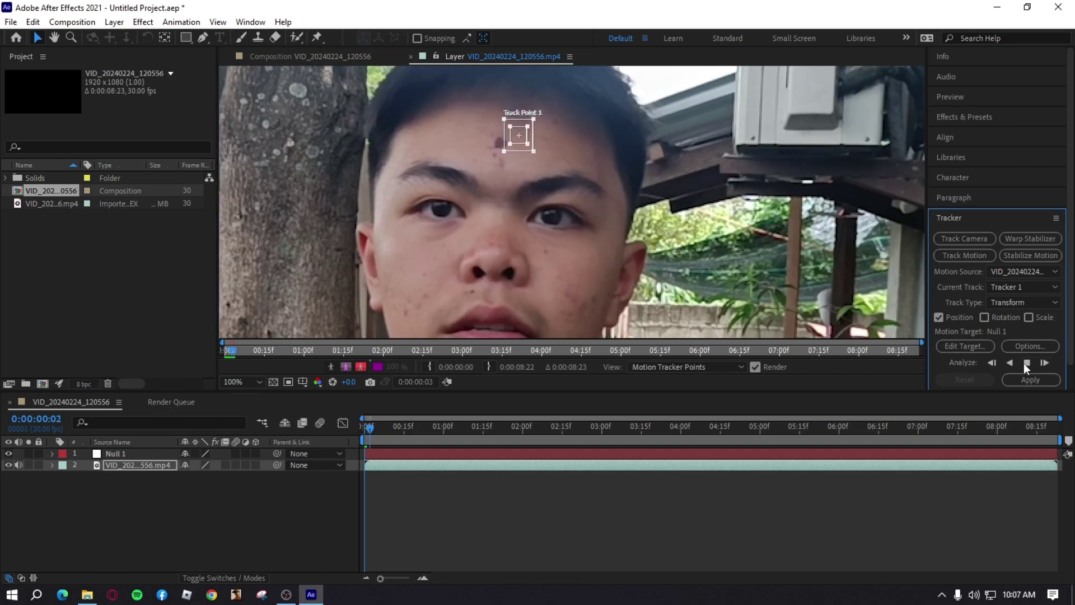
left_click(1026, 364)
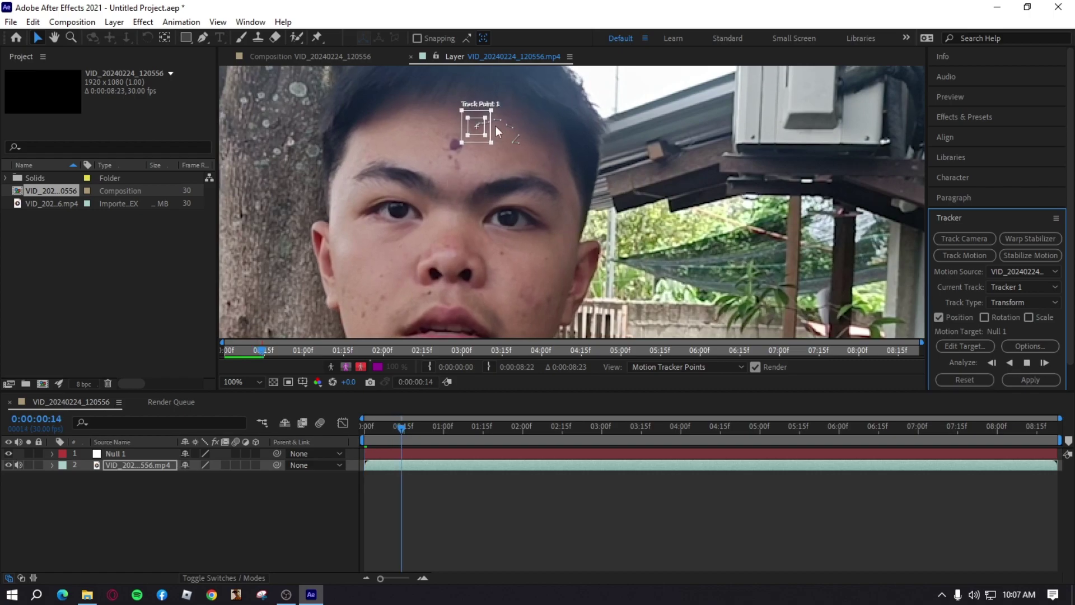
left_click(963, 379)
left_click_drag(399, 428, 181, 415)
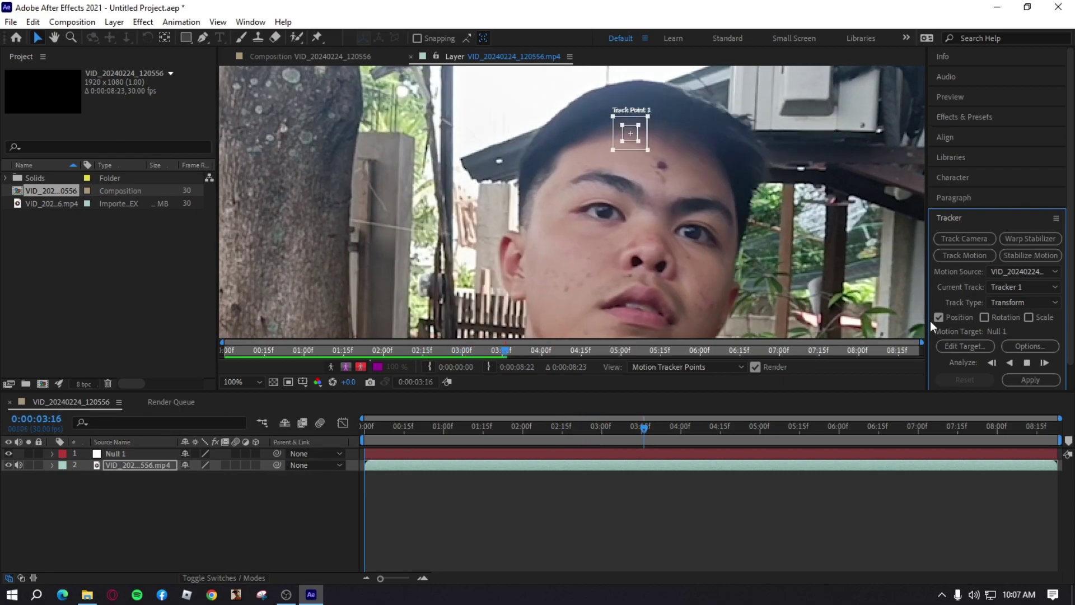
Run the motion track forward to about 0:00:03:18 and set the current time to 0:00:03:10
left_click(1027, 362)
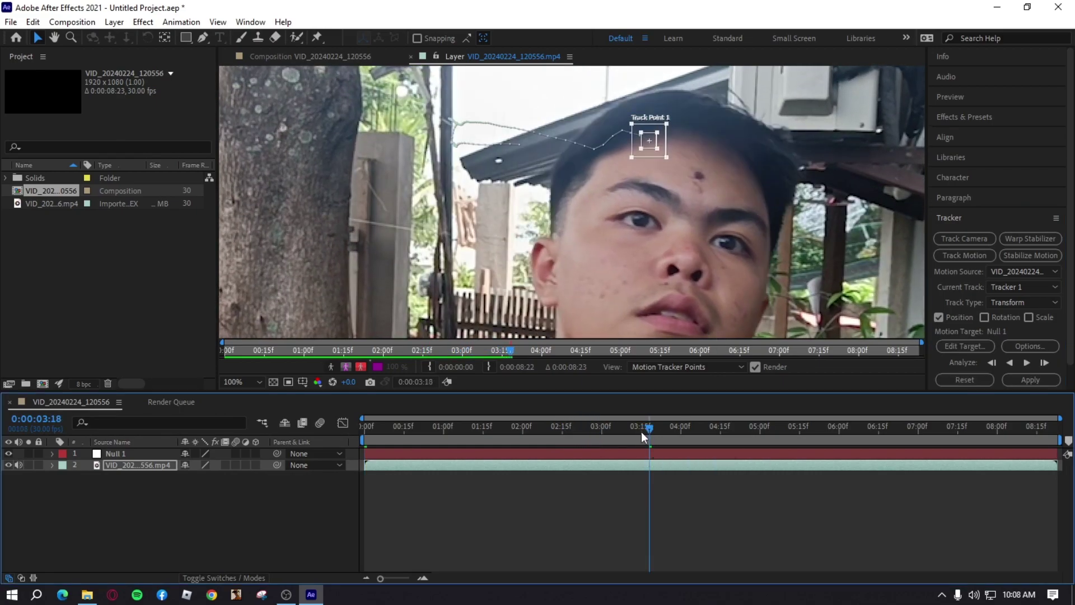
left_click_drag(642, 429, 628, 429)
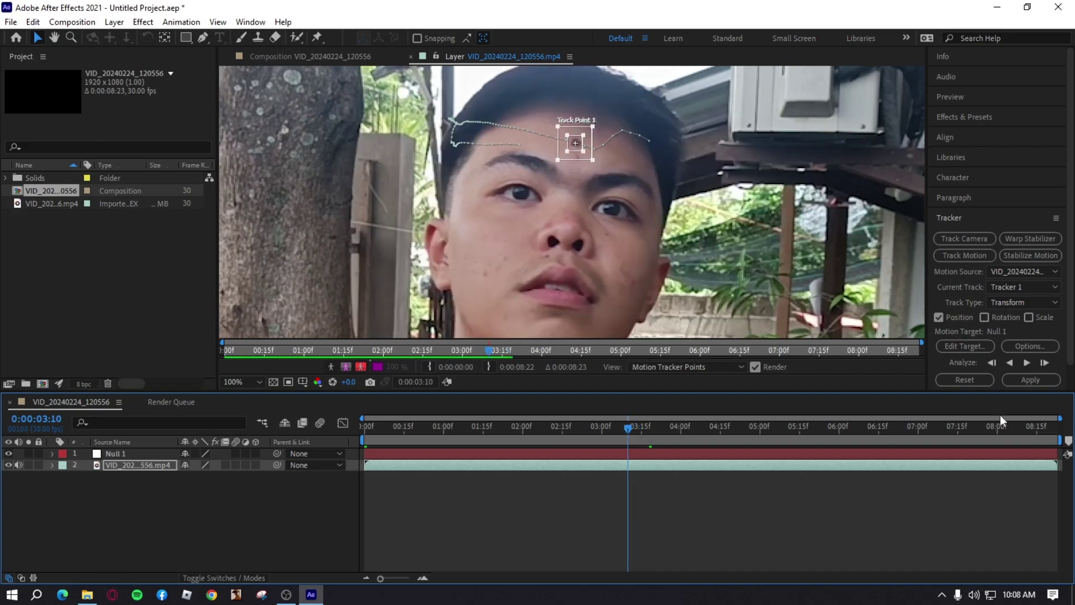
Apply the tracking data to Null 1 in the X and Y dimensions
left_click(965, 348)
left_click(448, 236)
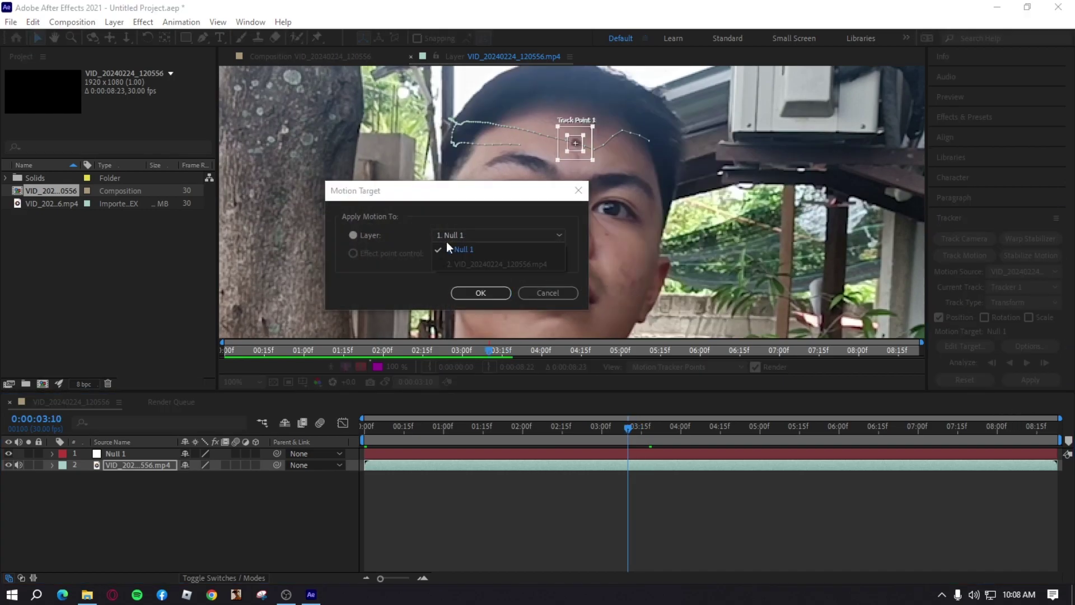
left_click(450, 240)
left_click(476, 292)
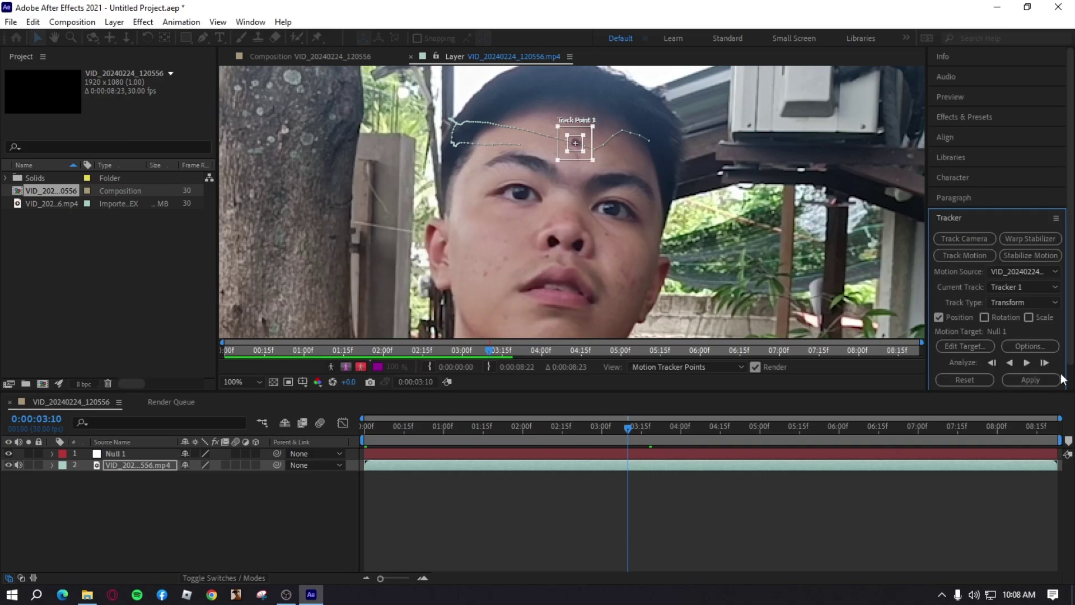
left_click(1037, 380)
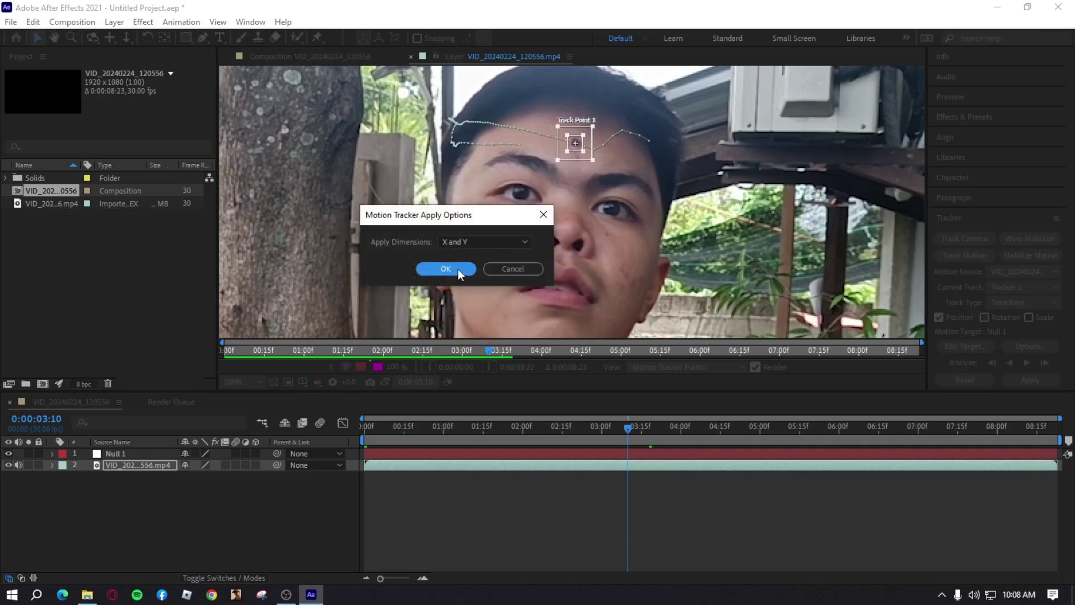
left_click(462, 268)
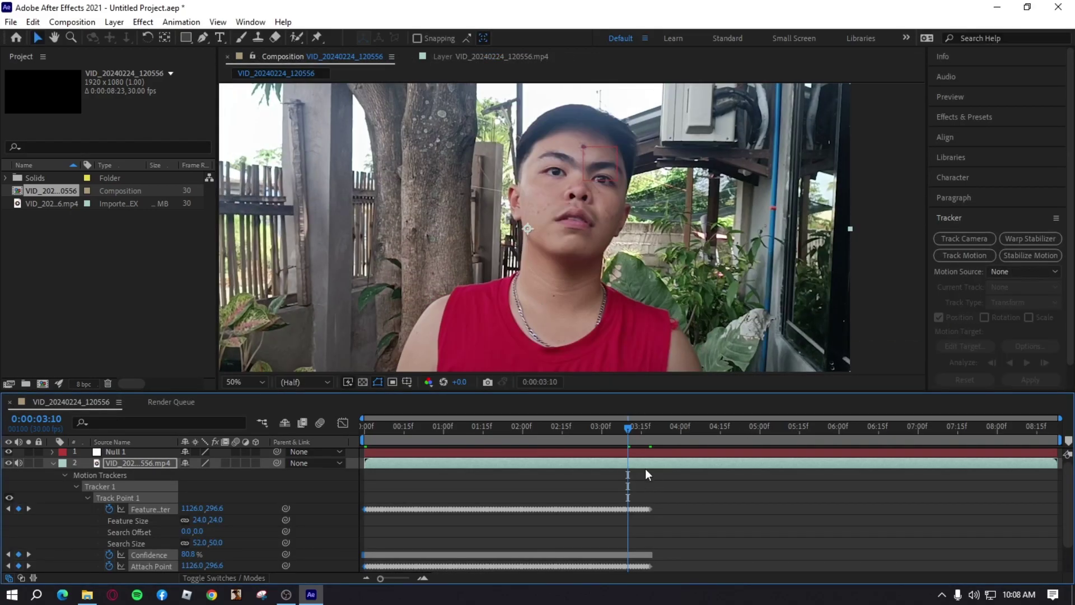
Split the video layer at 0:00:03:10, delete the part after the split, and return to the first frame
left_click(636, 462)
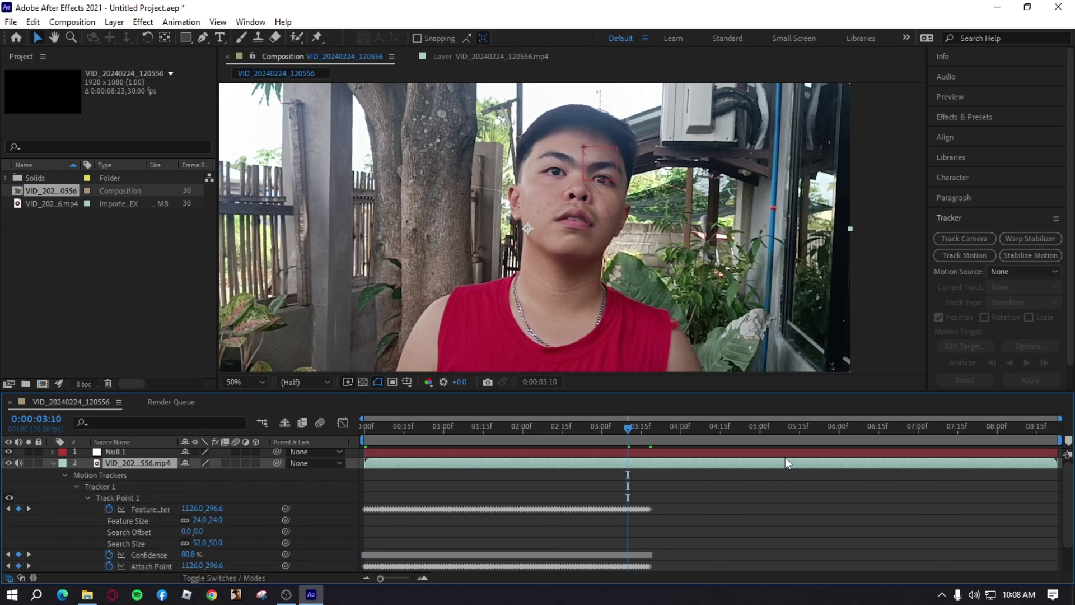
key("ctrl+shift+d")
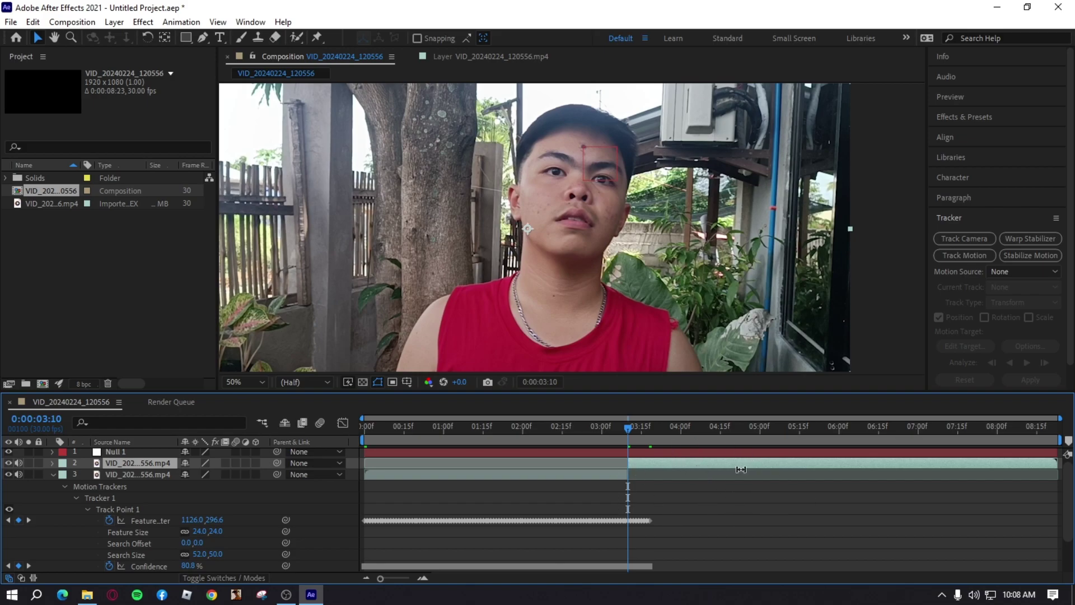
key("Delete")
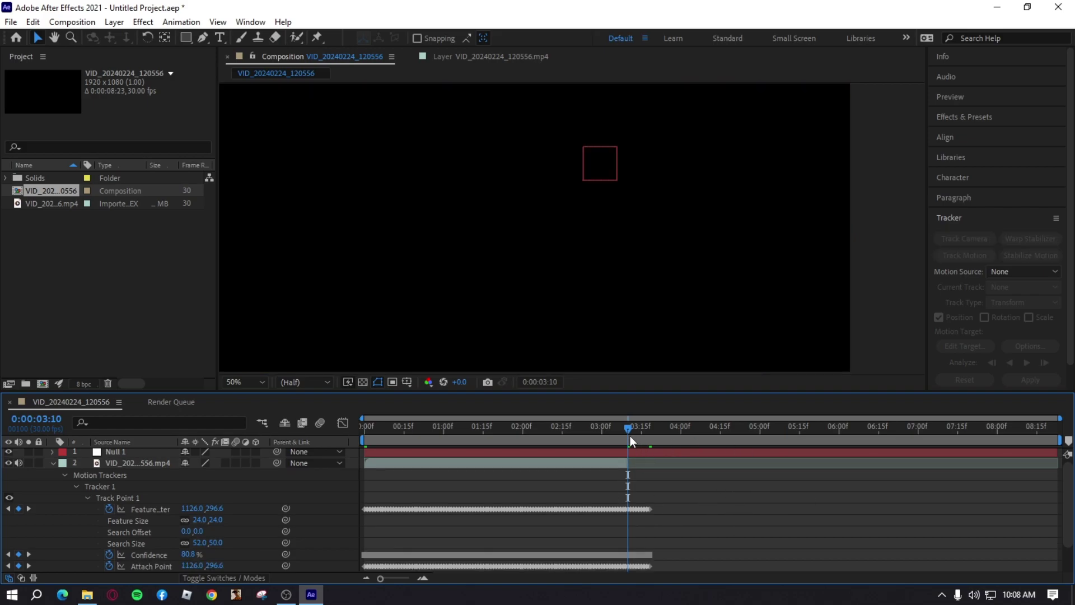
key("Home")
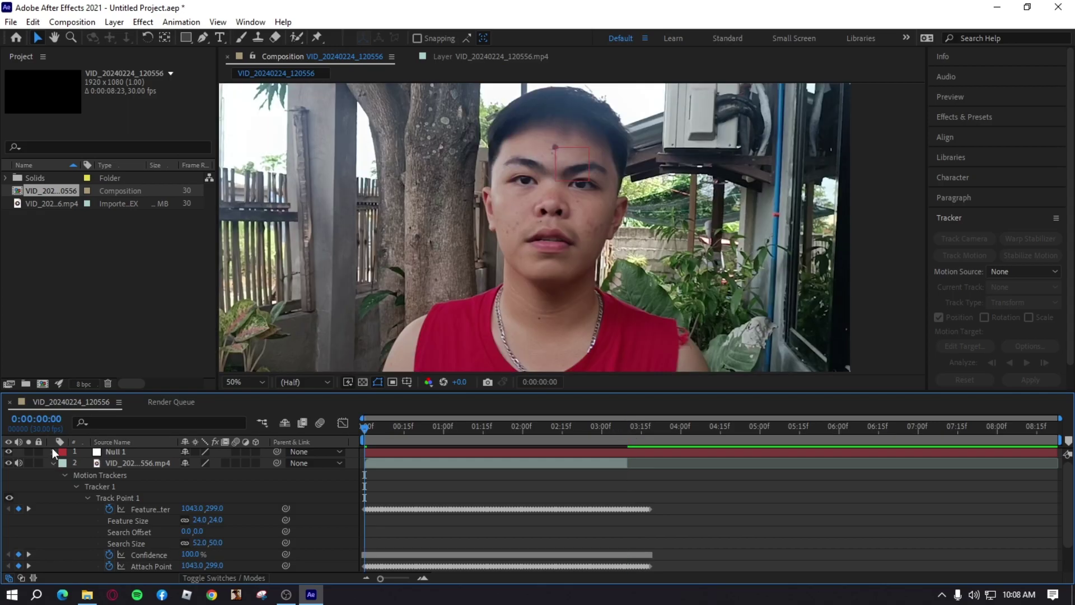
left_click(54, 463)
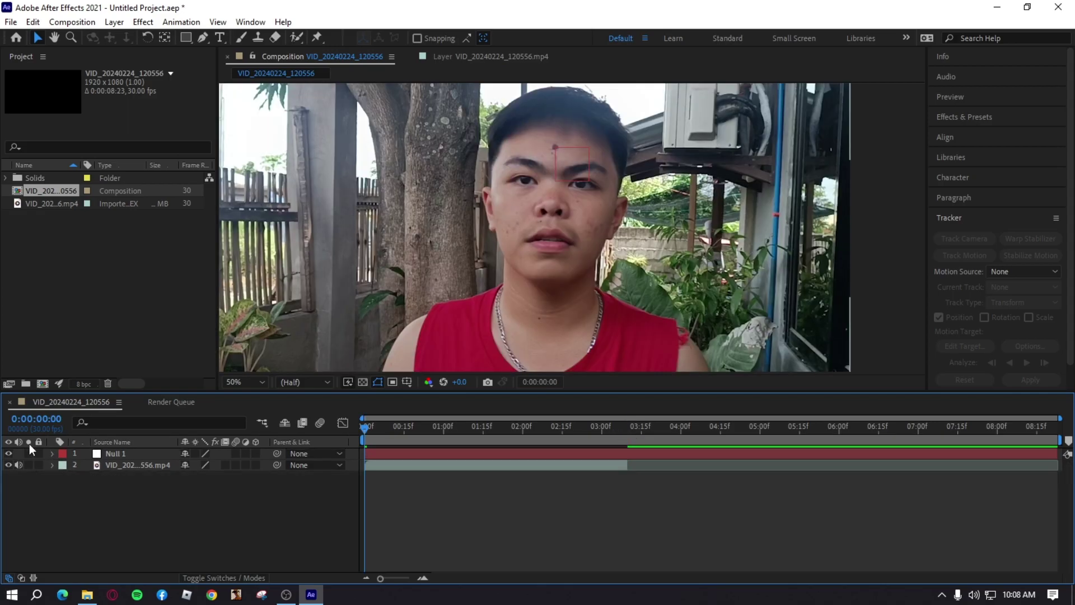
Duplicate the video layer and apply Freeze Frame to the upper copy at the first frame
left_click(123, 465)
scroll(537, 203, "up", 2)
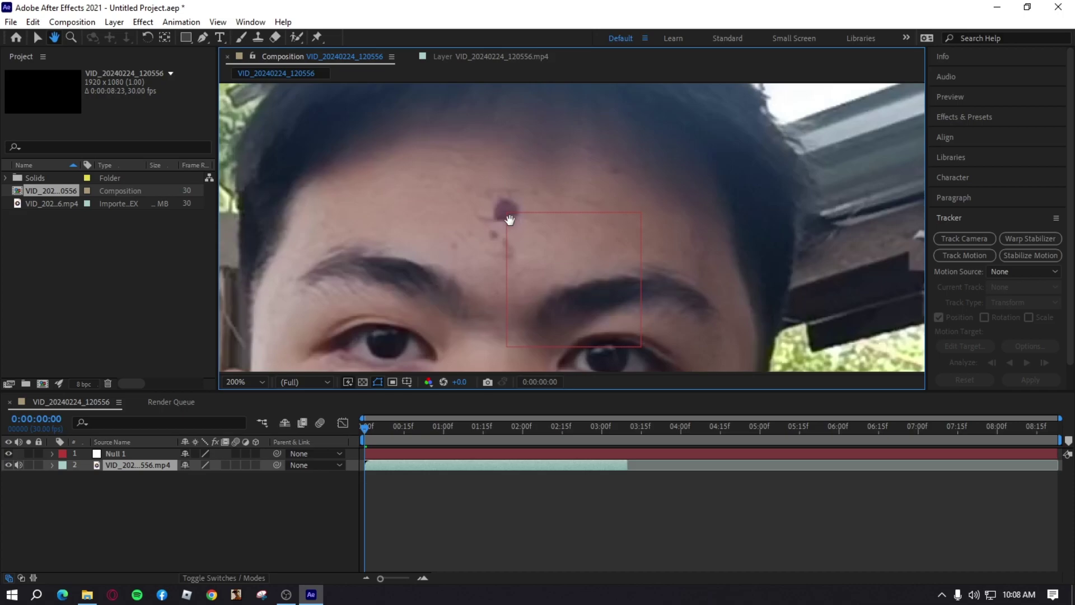
key("comma")
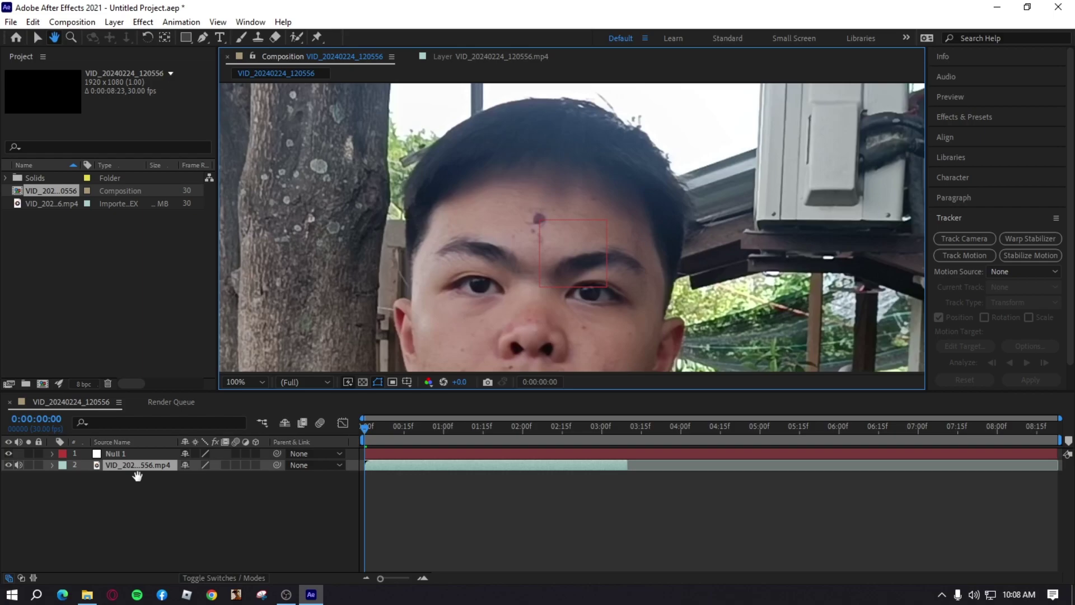
key("v")
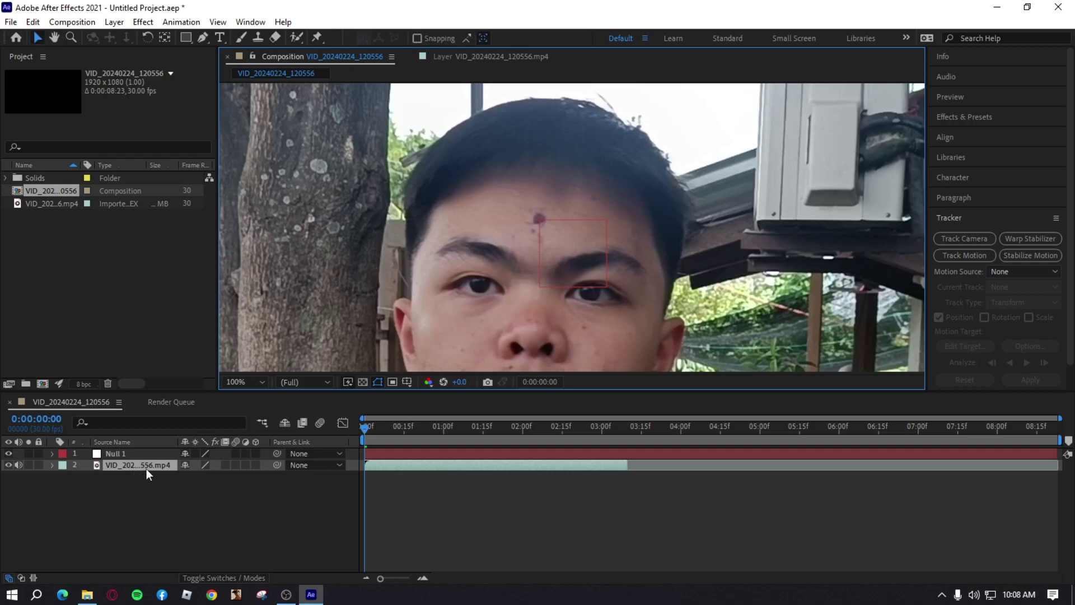
key("ctrl+d")
right_click(126, 464)
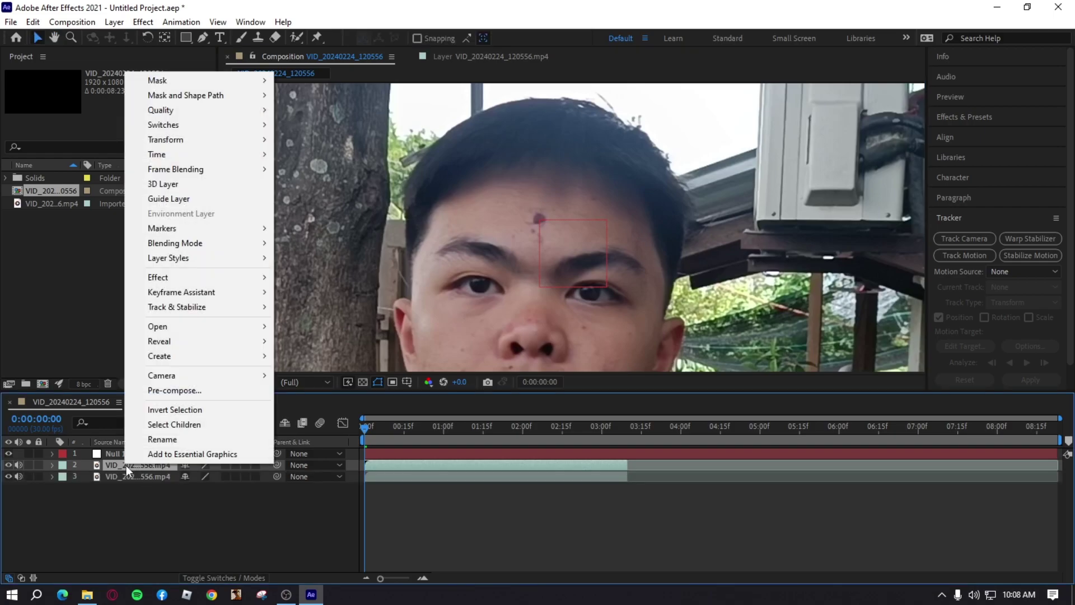
mouse_move(184, 154)
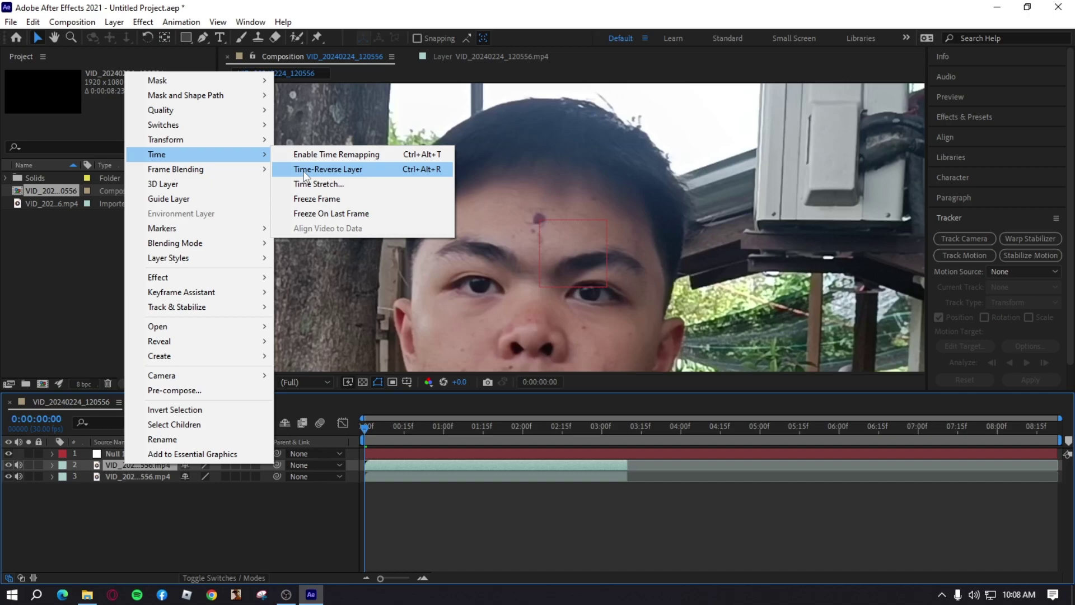
left_click(345, 207)
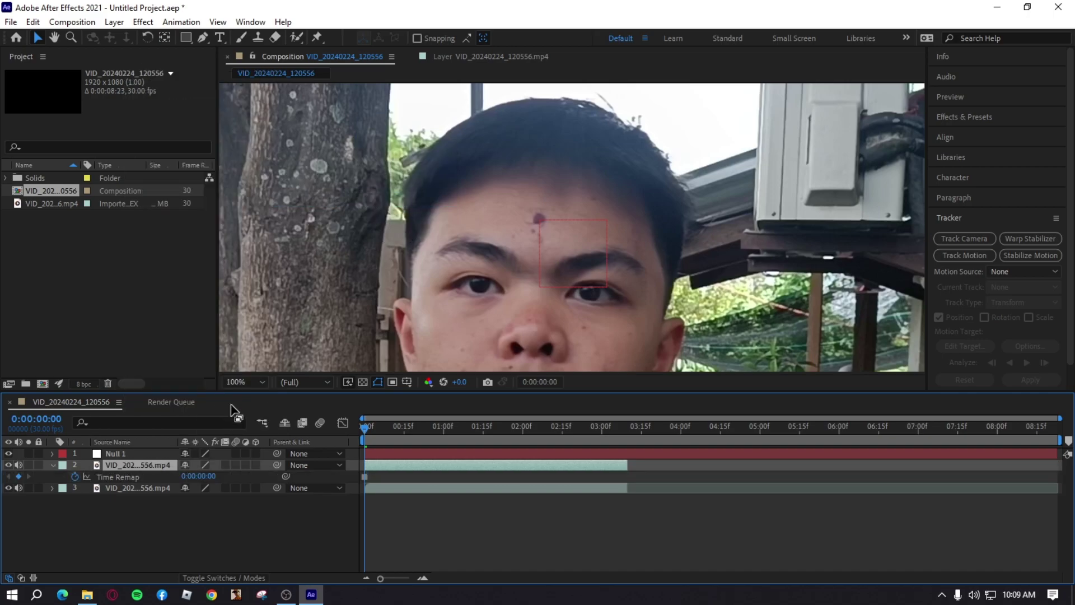
Draw a closed six-point Pen mask on the frozen copy around clean skin just beside the forehead mark
scroll(517, 210, "up", 1)
key("h")
left_click_drag(528, 218, 576, 242)
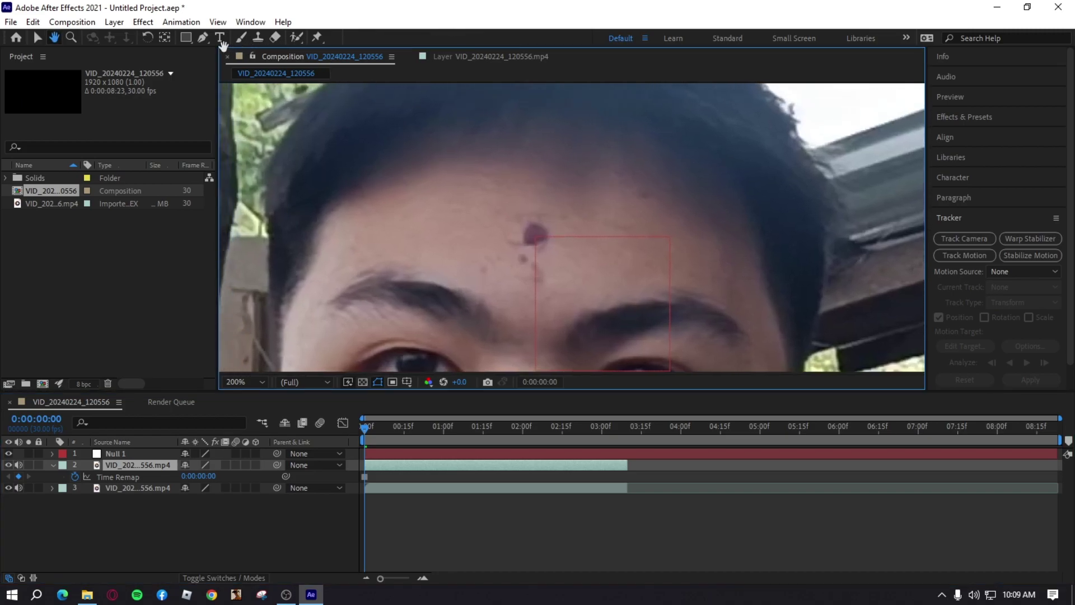
left_click(200, 38)
left_click(465, 200)
left_click(452, 218)
left_click(465, 240)
left_click(485, 238)
left_click(493, 214)
left_click(485, 194)
left_click(465, 200)
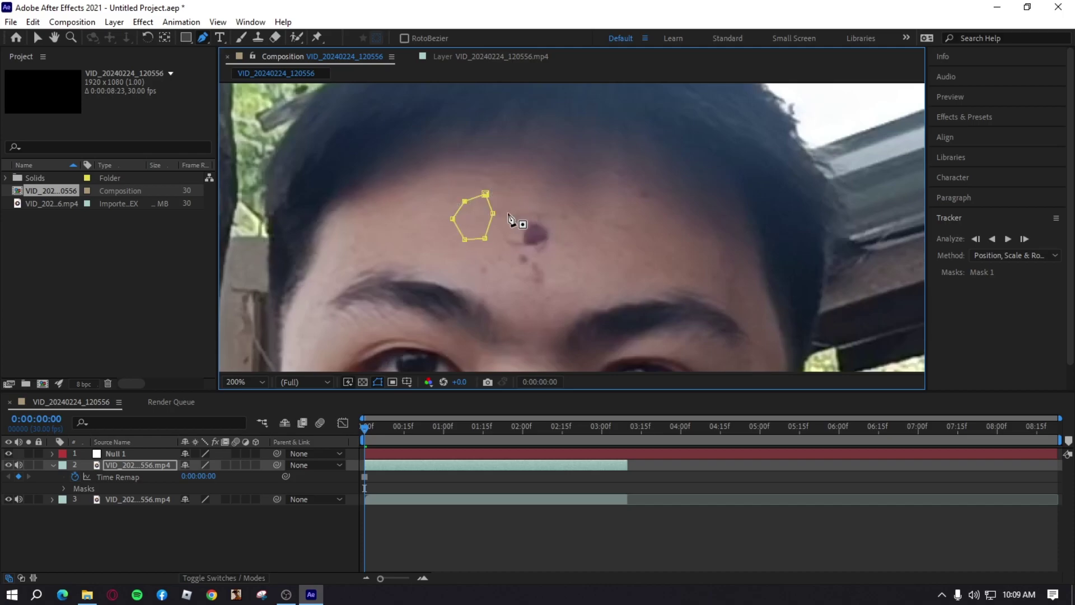
Move the masked skin patch over the dark forehead mark to cover it, leaving the frozen layer selected
key("v")
double_click(475, 218)
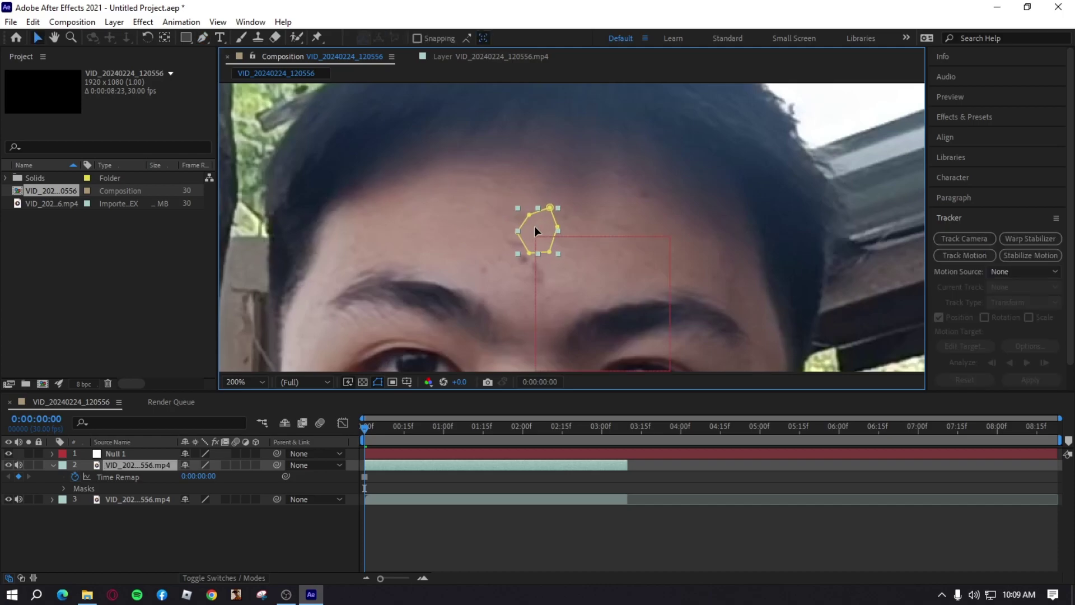
left_click(395, 480)
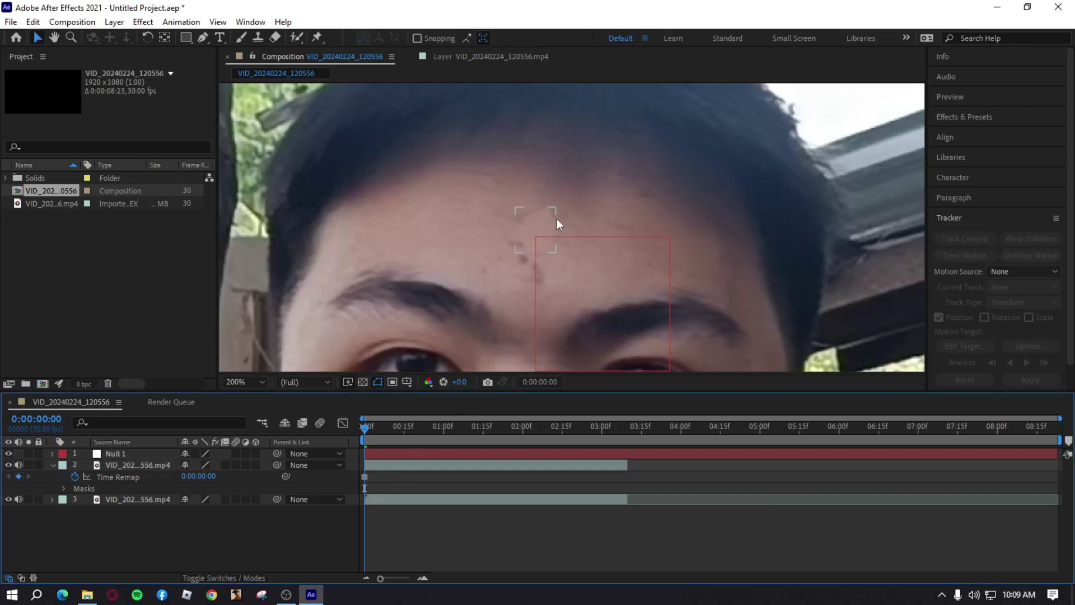
left_click(140, 463)
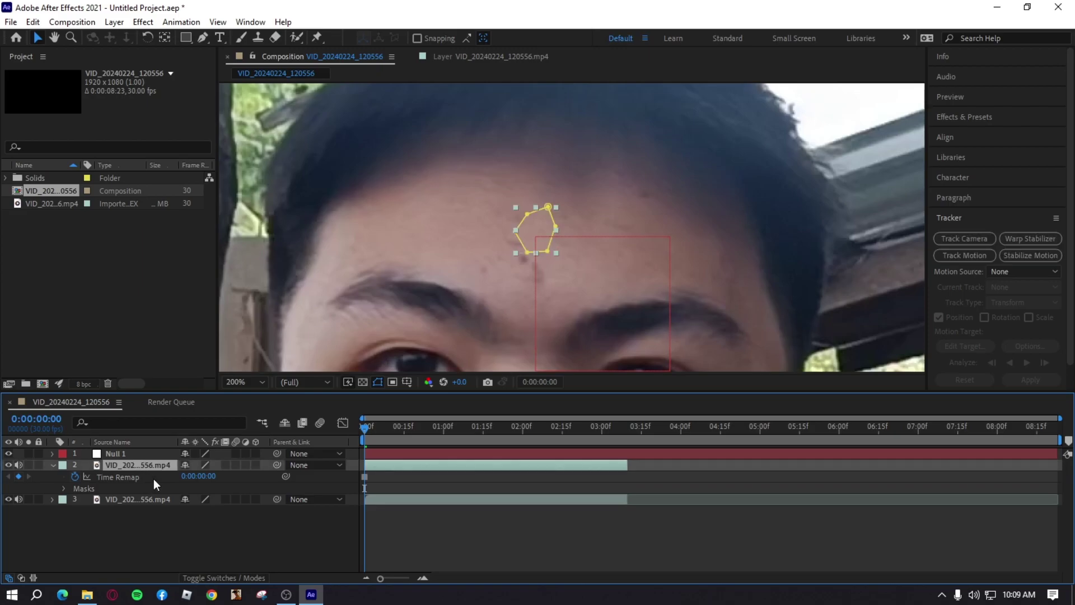
Feather the skin patch's mask by 9 pixels
key("m")
key("m")
left_click_drag(197, 504, 203, 504)
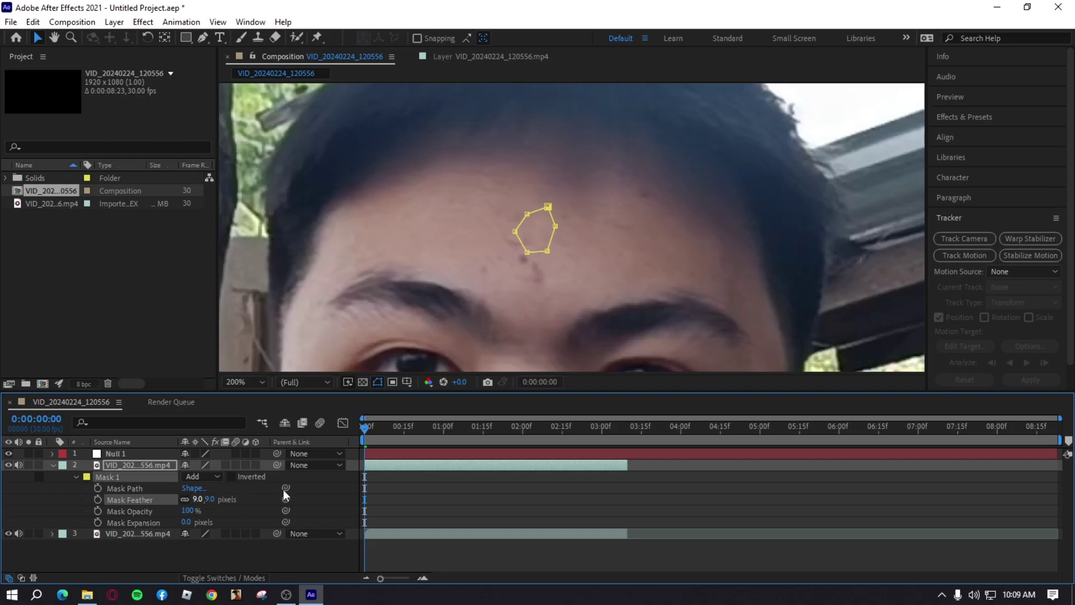
left_click(375, 483)
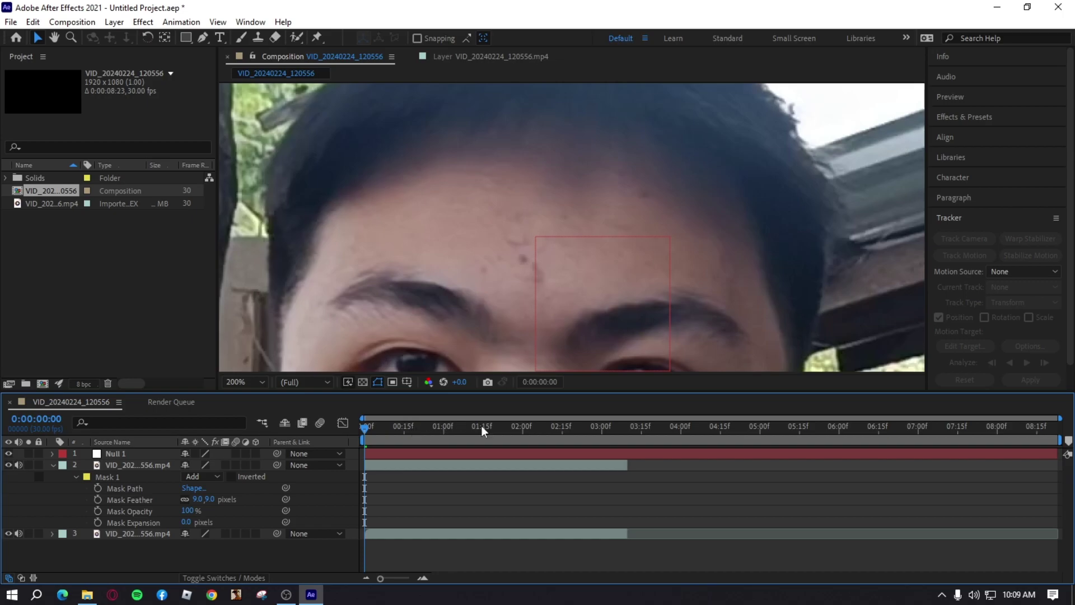
Parent the masked skin patch layer to Null 1 and preview whether the patch follows the forehead
key("slash")
key("space")
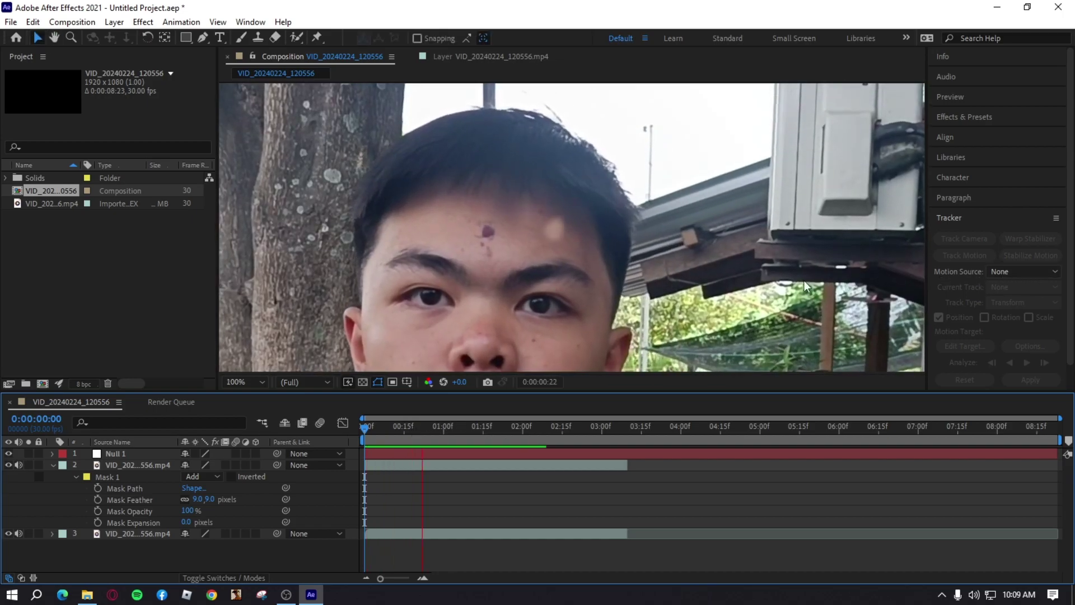
key("space")
left_click_drag(274, 466, 131, 455)
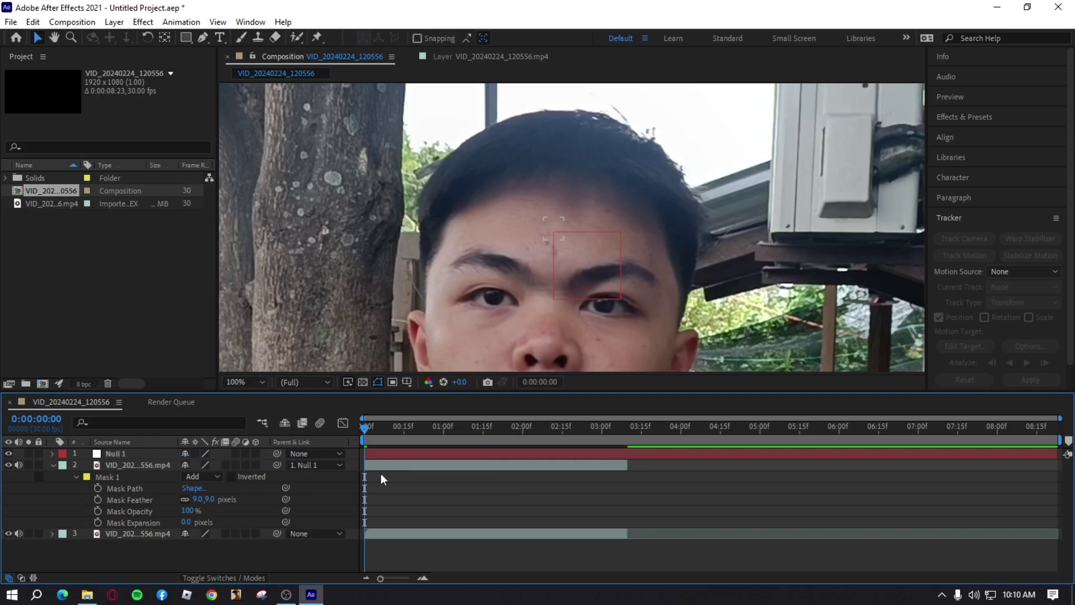
key("space")
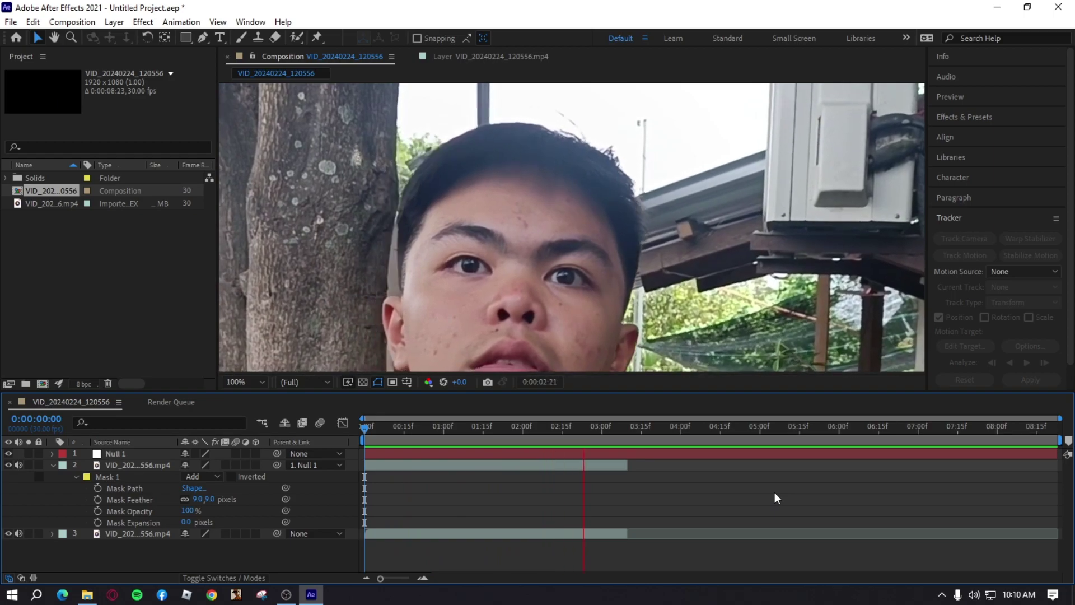
key("space")
key("u")
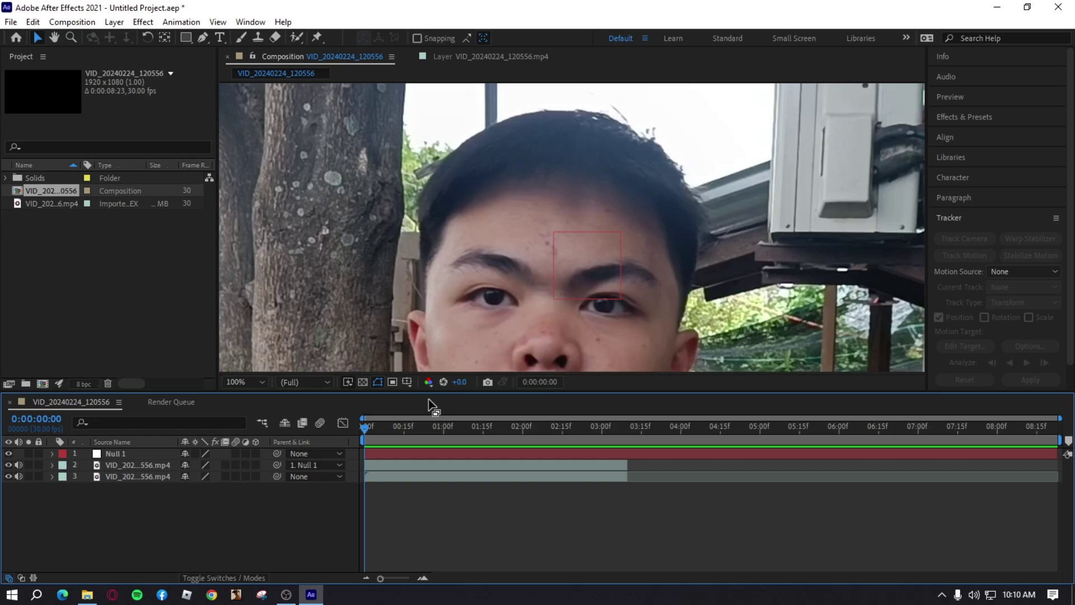
Import the three green-screen blood clips and view the bleeding wound, blood effect and blood splatter footage
left_click_drag(431, 404, 112, 252)
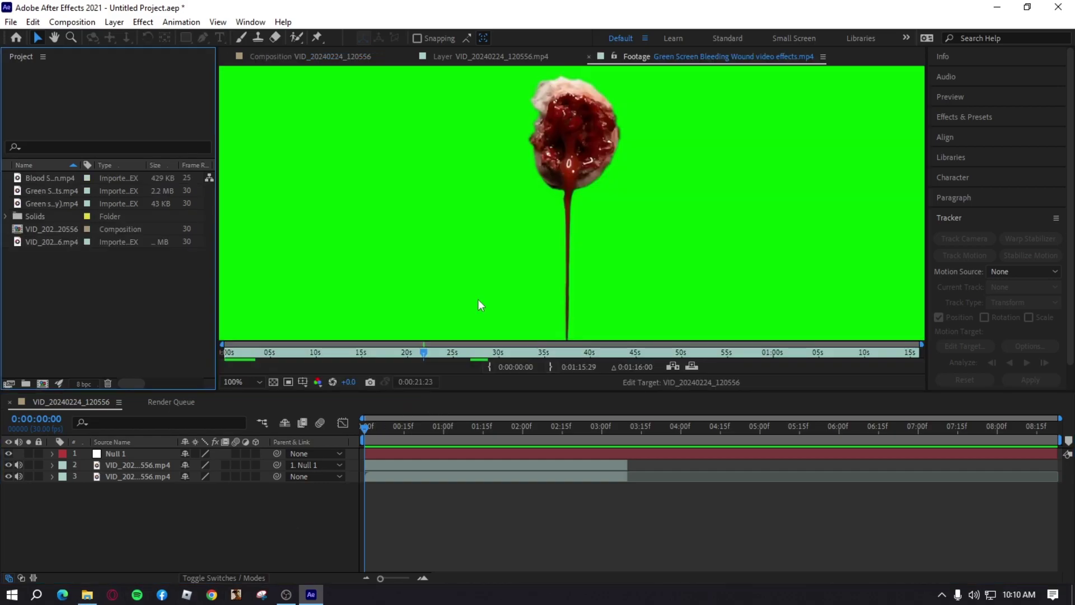
scroll(568, 217, "down", 2)
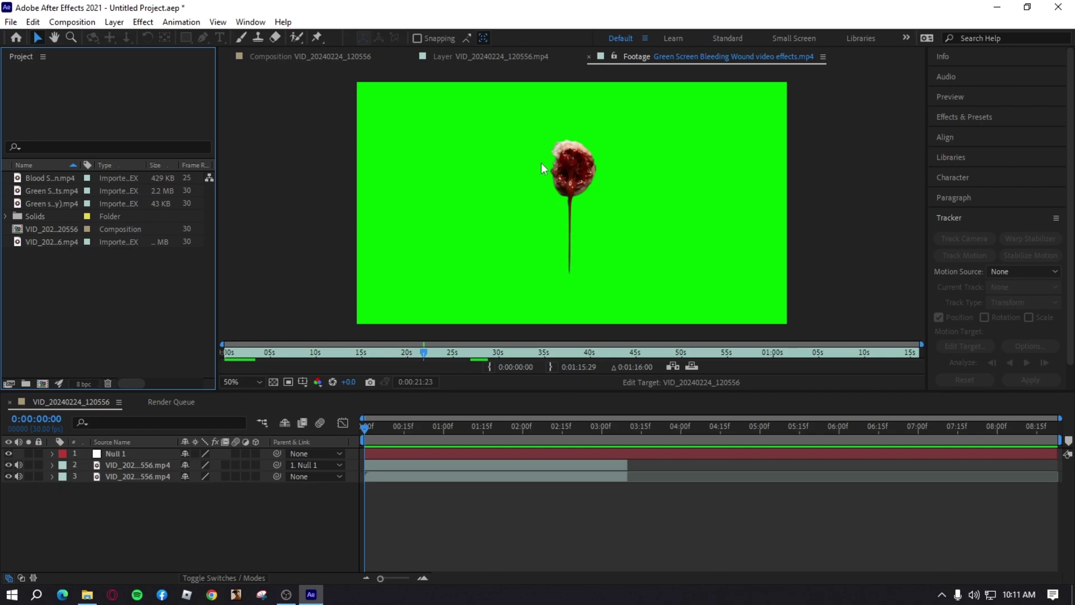
double_click(62, 203)
key("space")
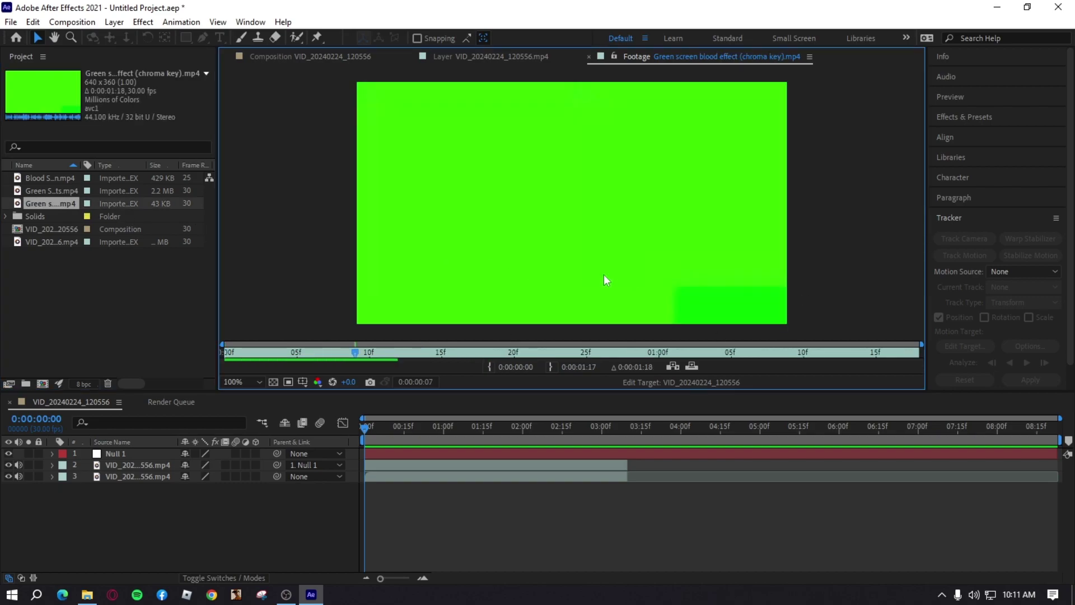
double_click(49, 179)
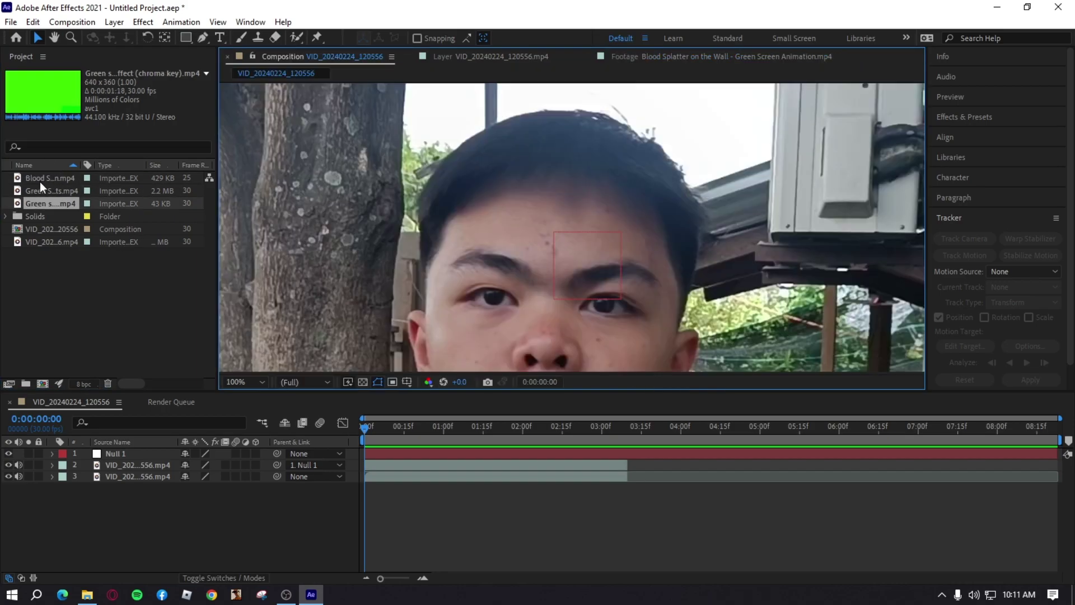
Add the bleeding wound clip below Null 1, split it at 0:00:06:12 and delete the part before the split
left_click_drag(47, 193, 129, 459)
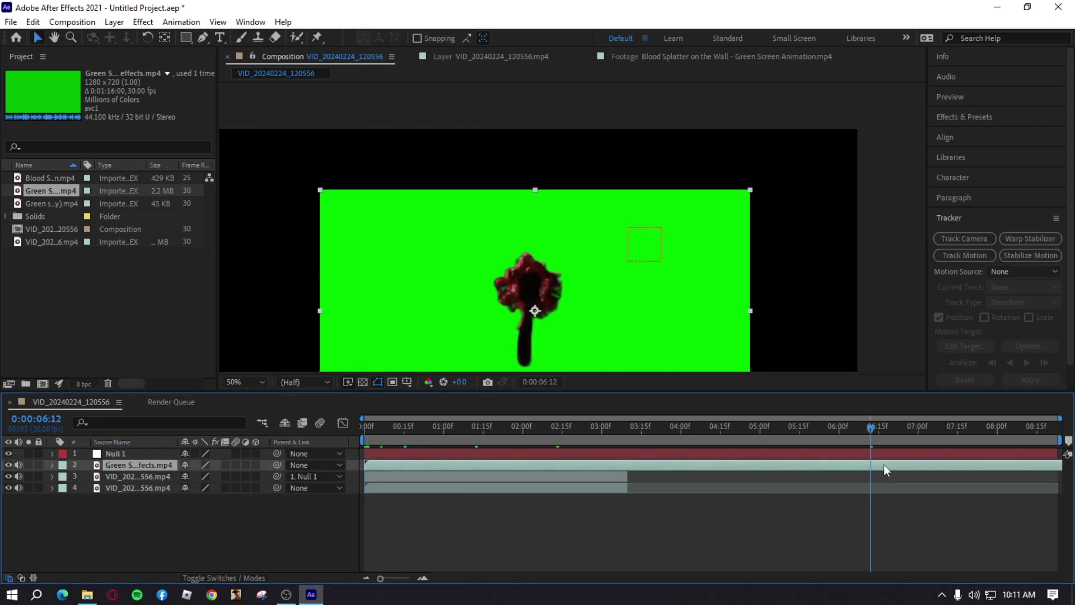
mouse_move(884, 465)
left_mouse_down()
mouse_move(439, 463)
mouse_move(880, 469)
left_mouse_up()
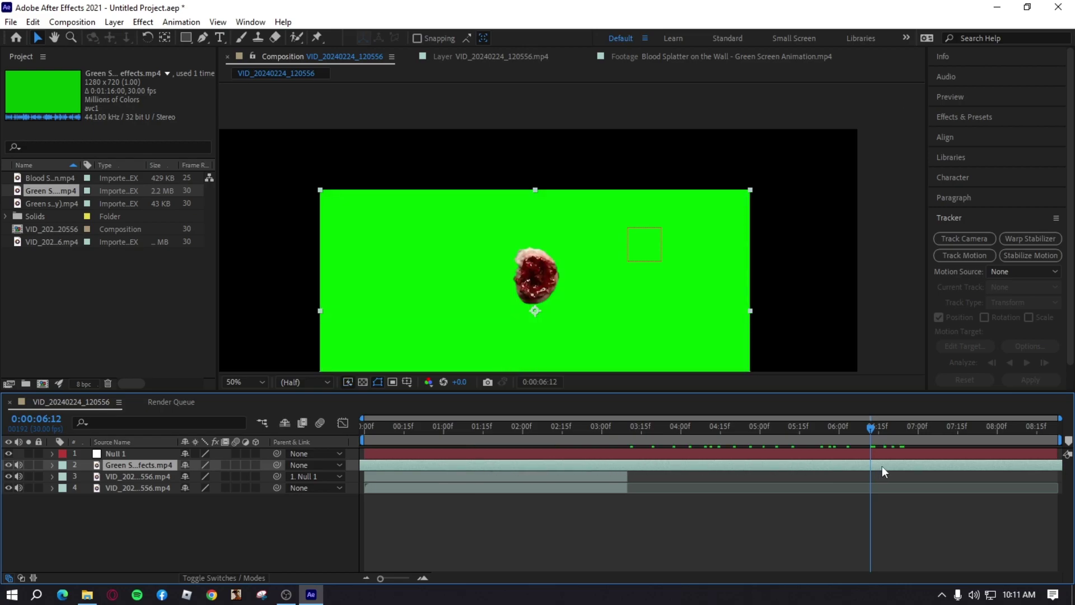
key("ctrl+shift+d")
left_click(772, 478)
key("Delete")
Move the trimmed wound clip so that it starts at 0:00:01:07
left_click_drag(439, 425, 462, 429)
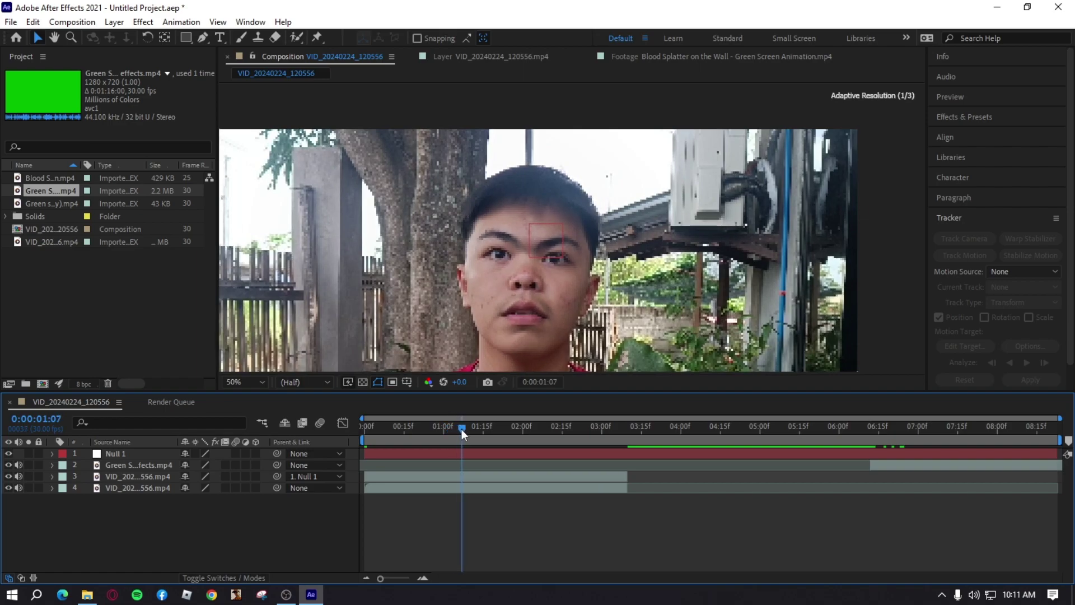
left_click_drag(967, 466, 551, 464)
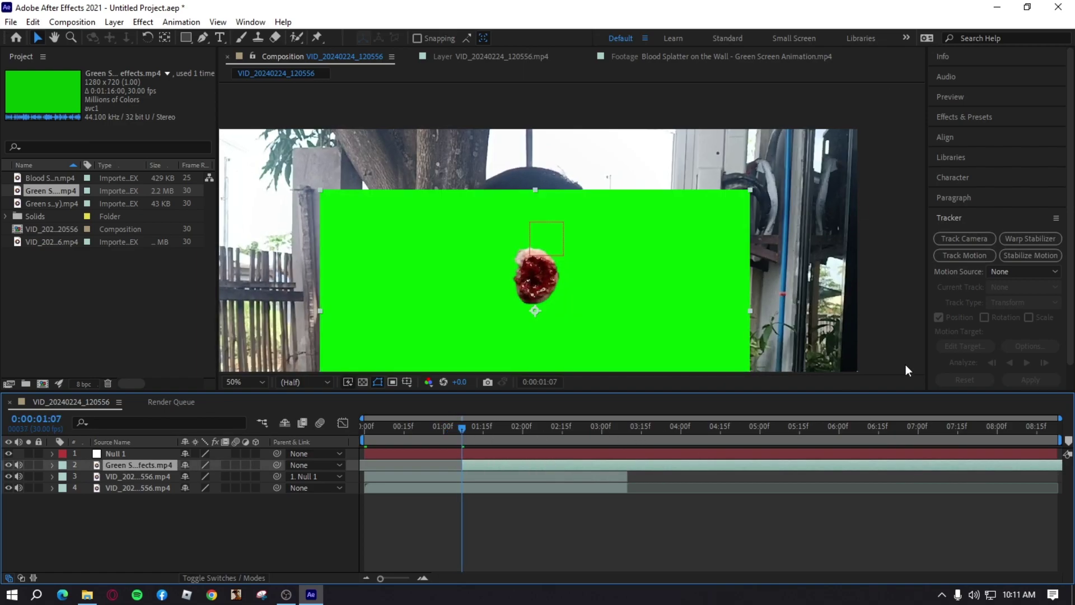
left_click(979, 257)
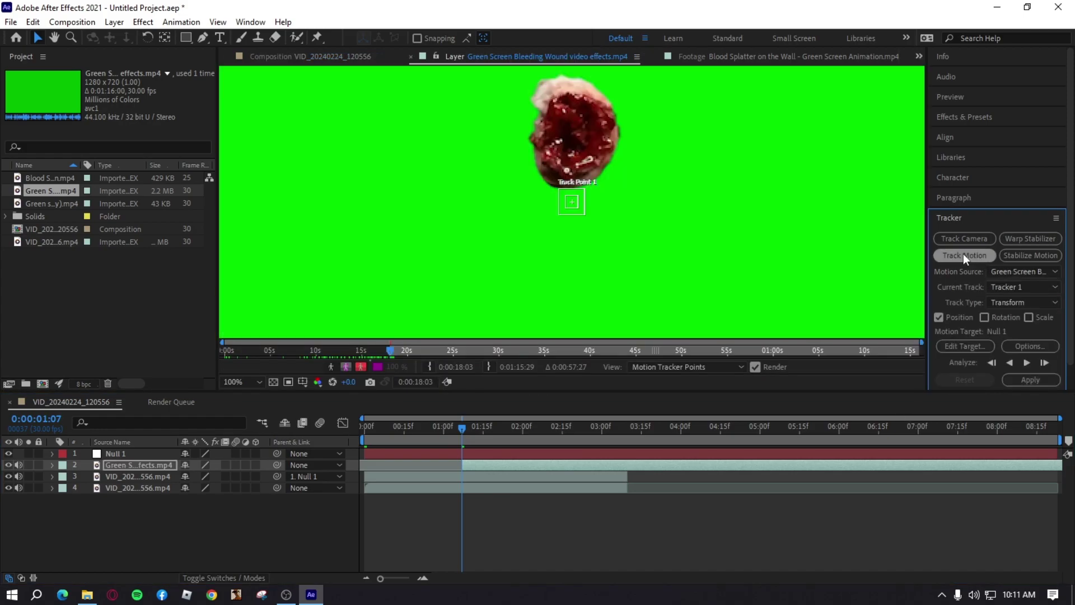
left_click(503, 464)
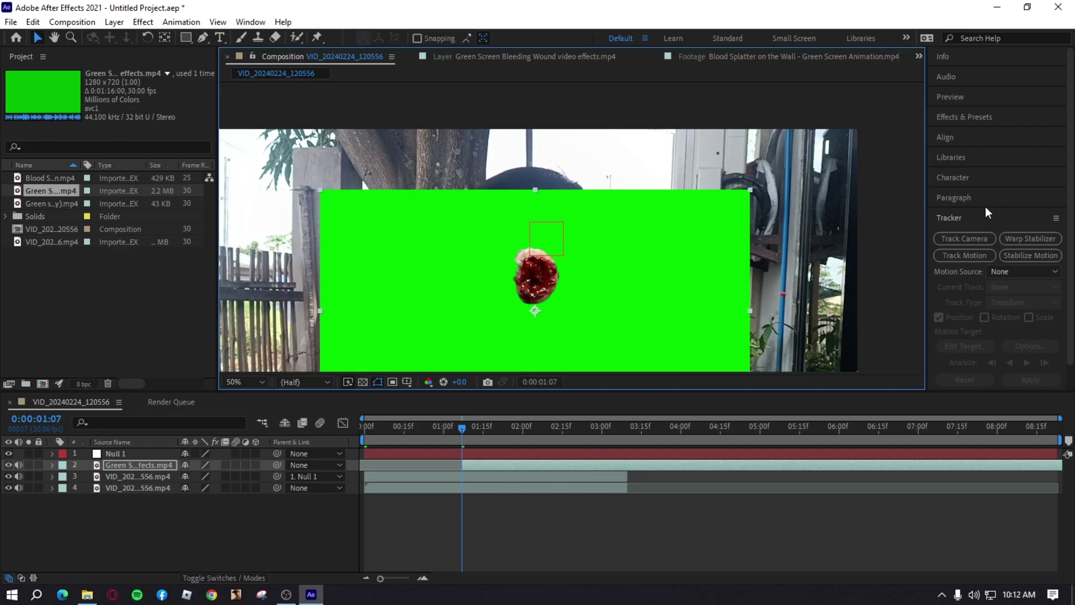
Apply Keylight (1.2) to the wound clip and sample its green background as the screen colour
left_click(965, 117)
left_click(969, 133)
type("keylight")
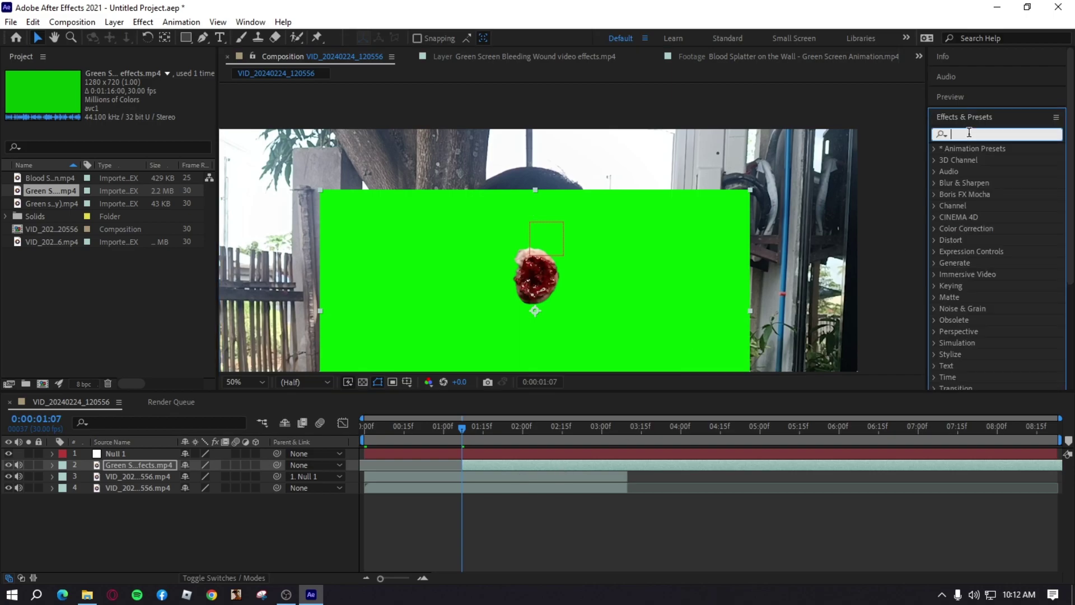
left_click_drag(1017, 190, 627, 280)
left_click(143, 169)
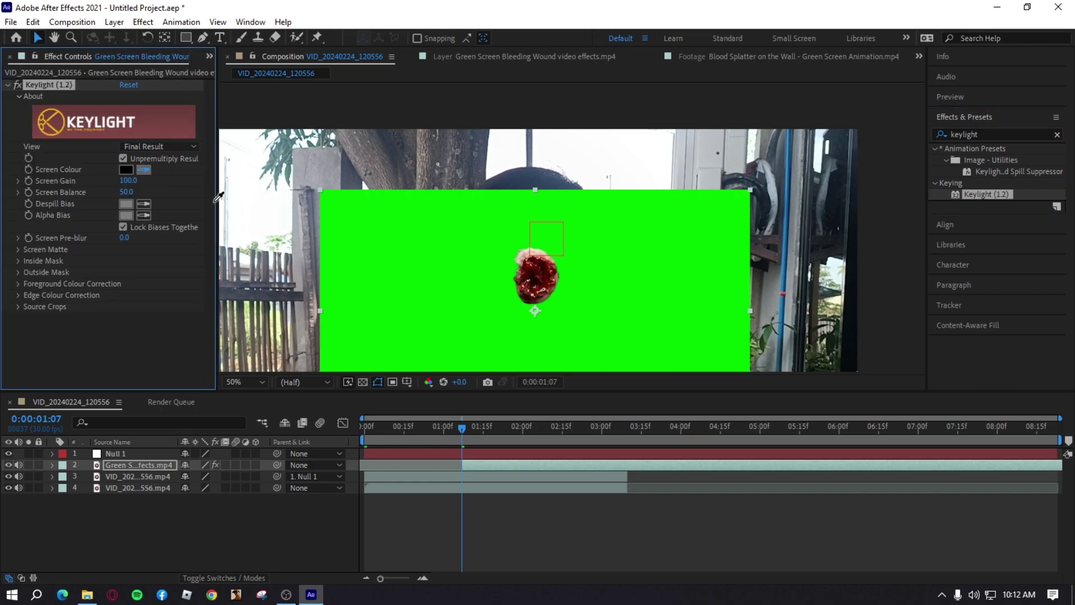
left_click(397, 252)
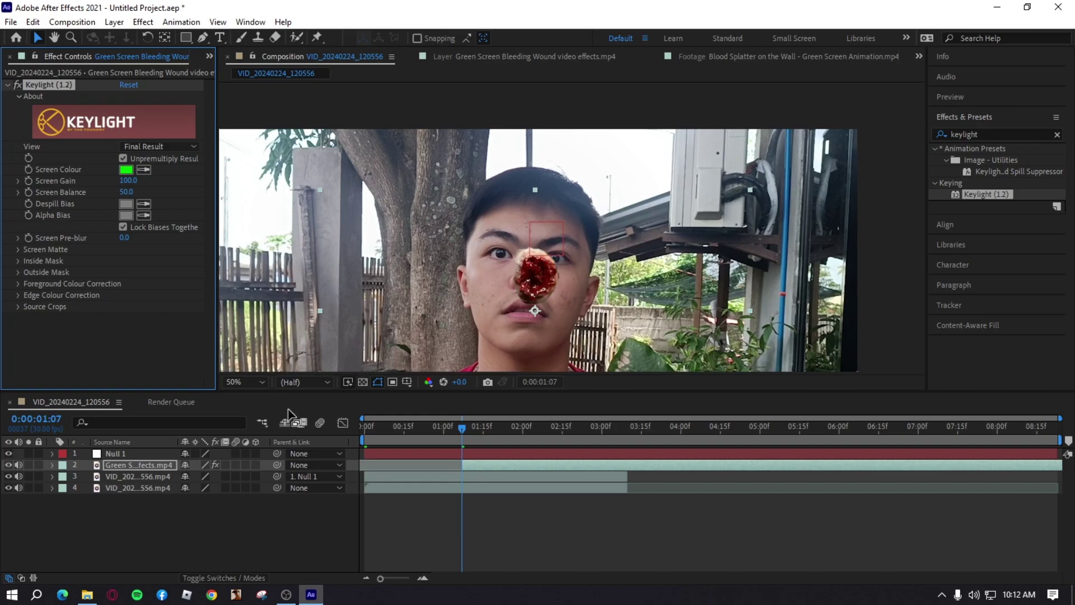
Set the wound layer's blending mode to Darken
right_click(150, 466)
mouse_move(224, 245)
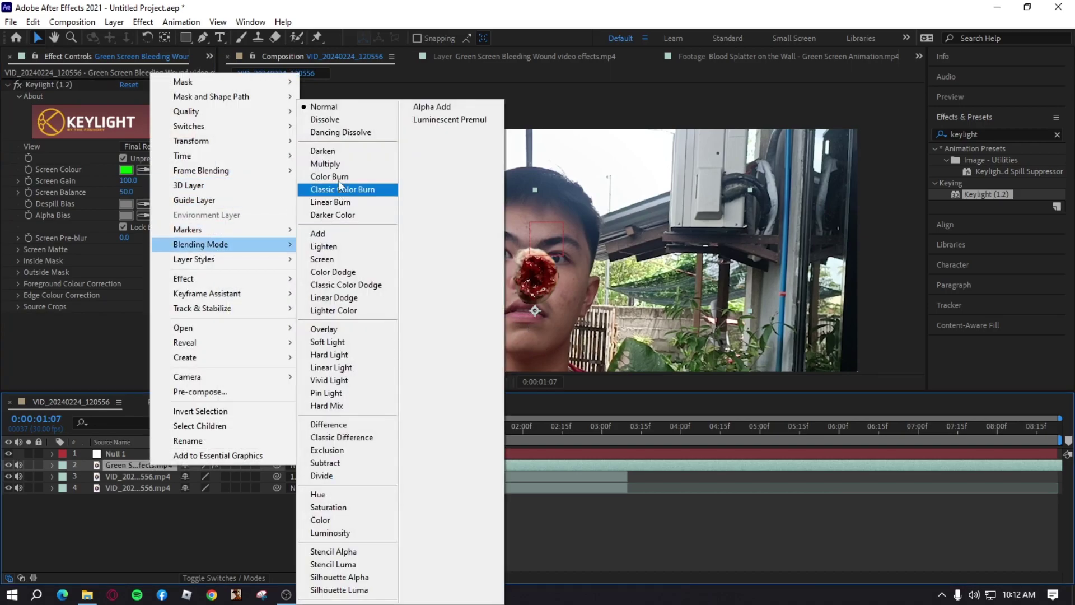
left_click(331, 150)
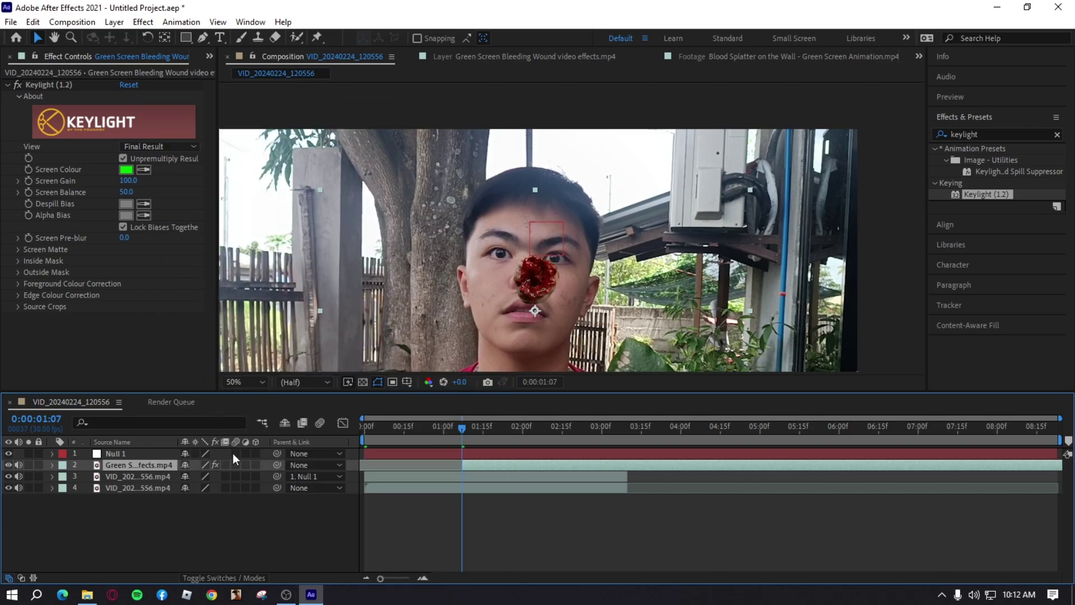
Scale the wound clip to 37% and rotate it slightly clockwise
key("s")
key("w")
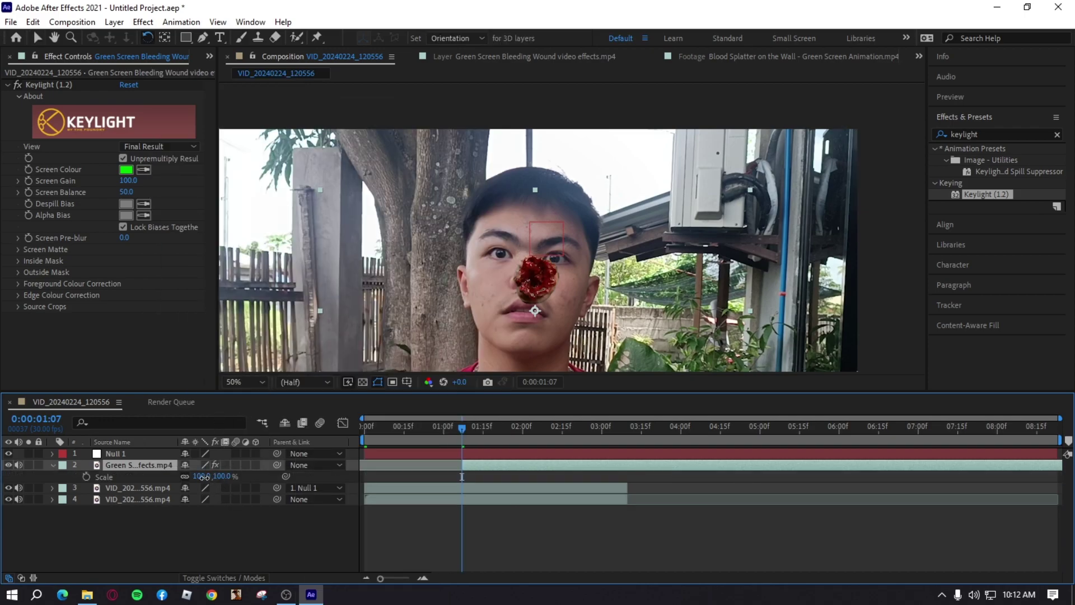
left_click_drag(200, 477, 179, 477)
left_click_drag(563, 323, 583, 344)
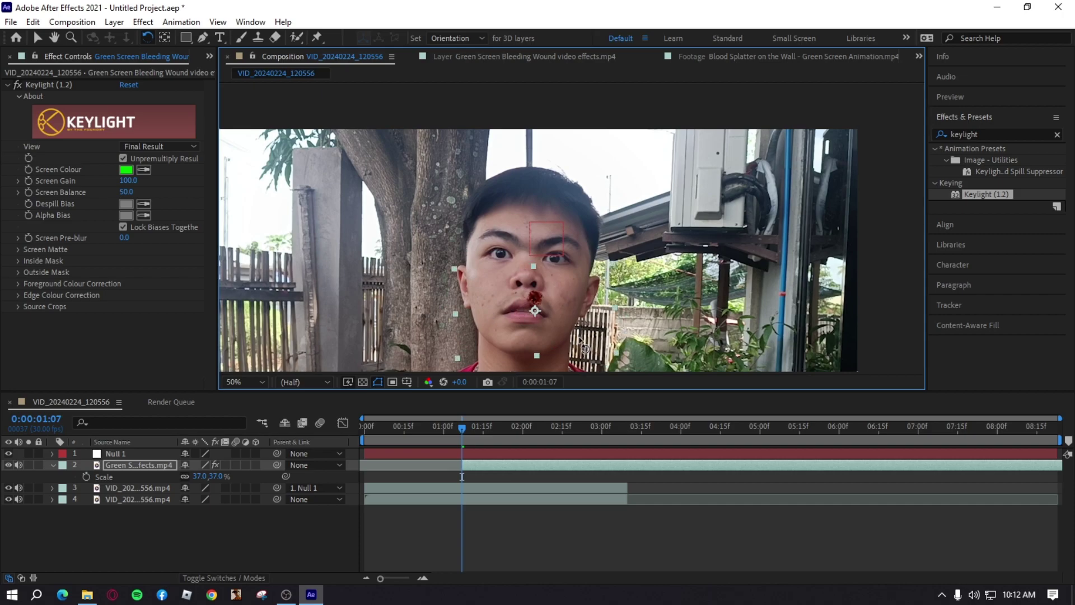
Move the wound onto the forehead between the eyebrows and reduce its scale to 27%
key("v")
left_click_drag(536, 300, 531, 233)
key("s")
left_click_drag(200, 478, 187, 477)
left_click(560, 252)
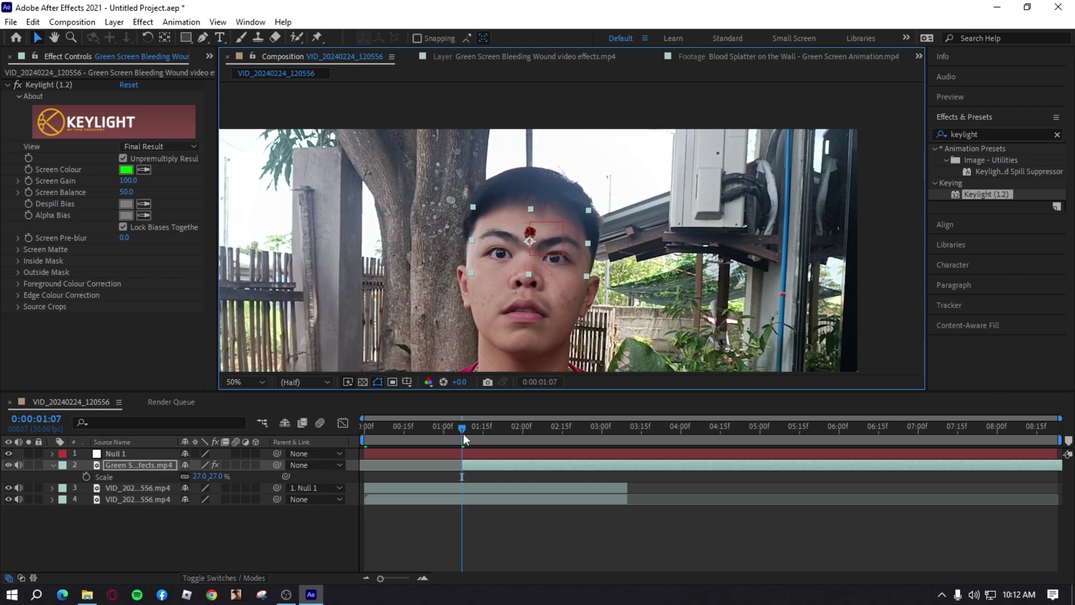
Preview the wound from 0:00:01:02 and parent the wound layer to Null 1
left_click(462, 432)
left_click_drag(460, 433, 449, 435)
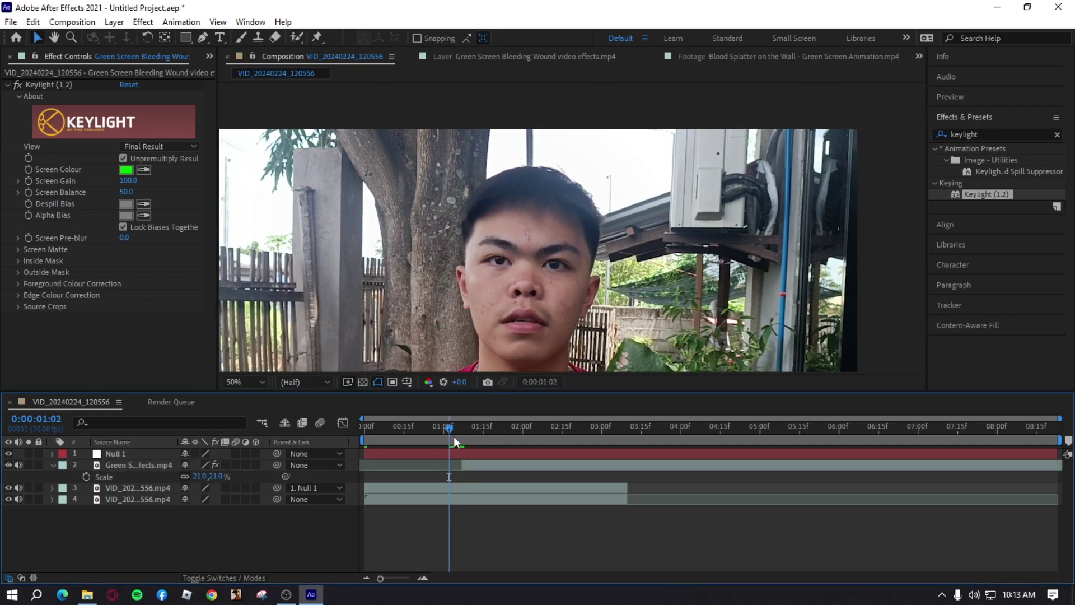
key("space")
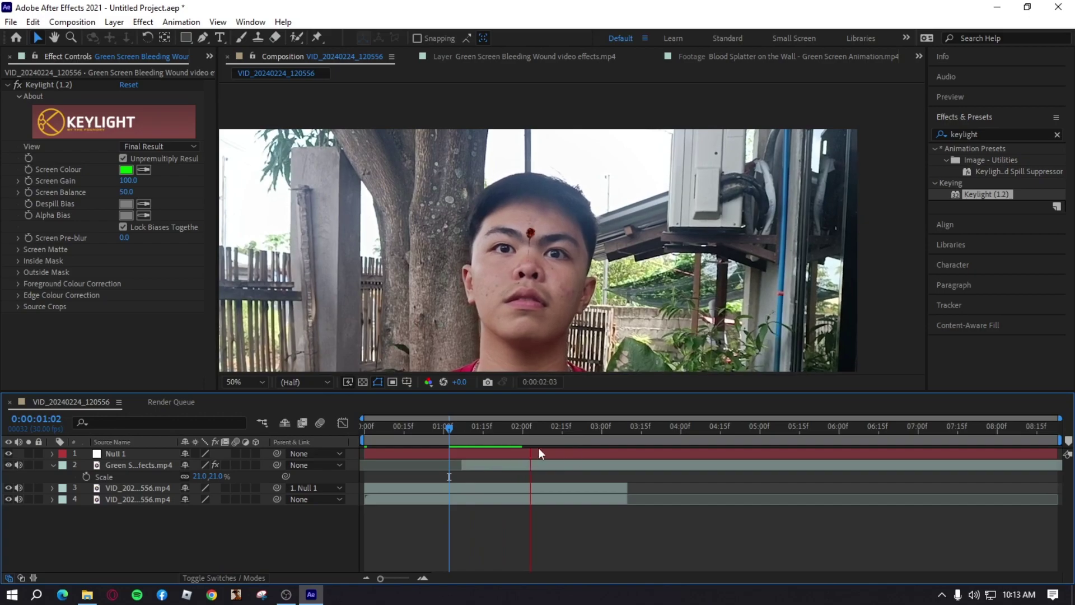
left_click_drag(473, 432, 462, 435)
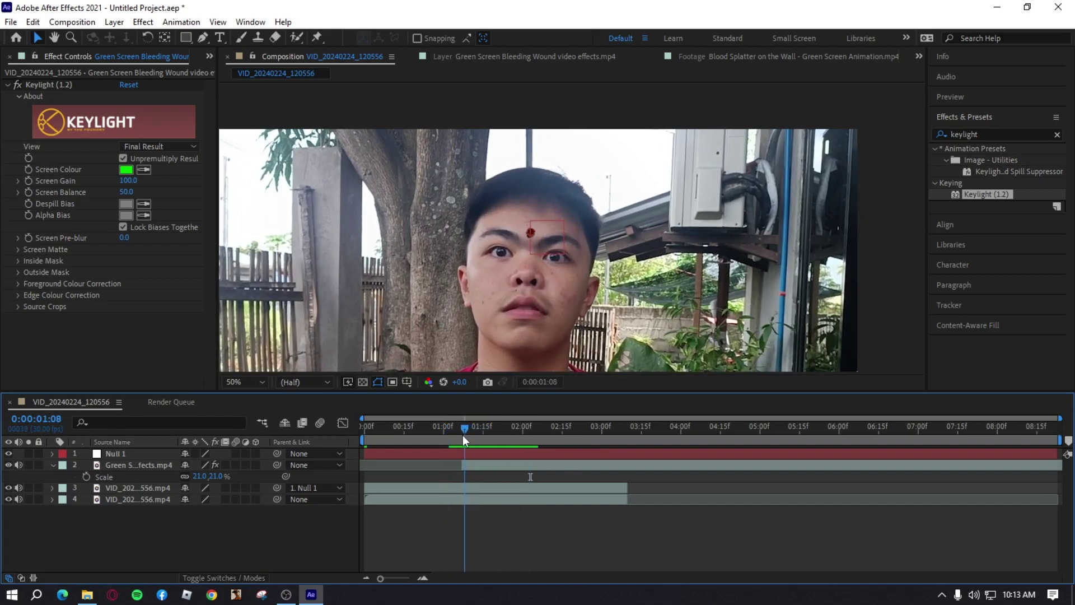
left_click(277, 474)
left_click_drag(277, 466, 163, 453)
mouse_move(477, 429)
left_mouse_down()
mouse_move(651, 429)
mouse_move(459, 433)
left_mouse_up()
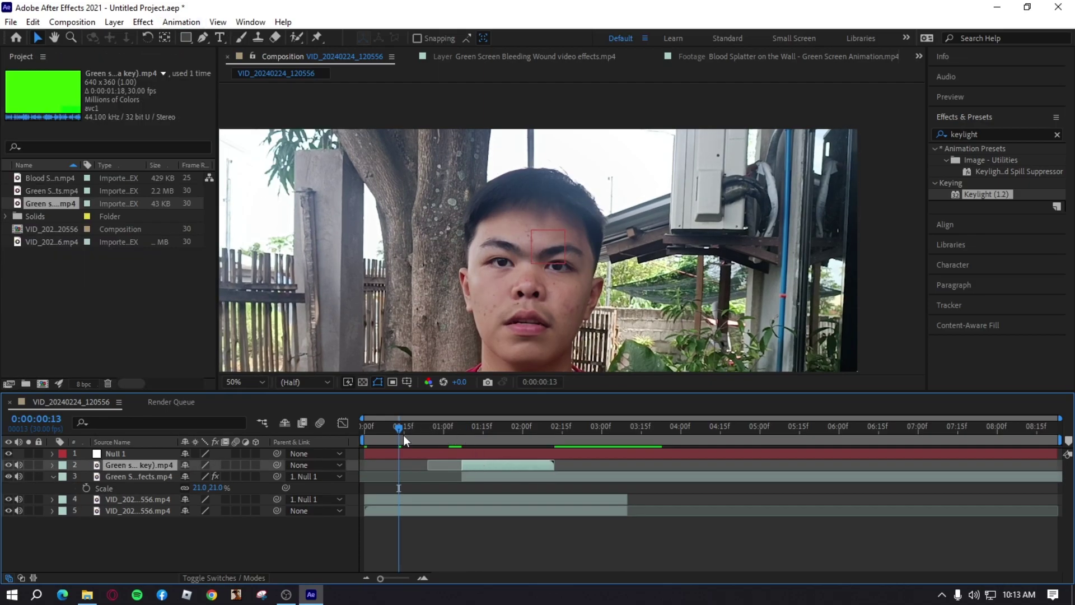
Key out the green in the blood effect clip with Keylight and move its blood onto the forehead wound
left_click_drag(399, 429, 464, 442)
left_click(513, 297)
left_click_drag(513, 297, 522, 226)
Set the blood effect layer's blending mode to Darken
right_click(134, 463)
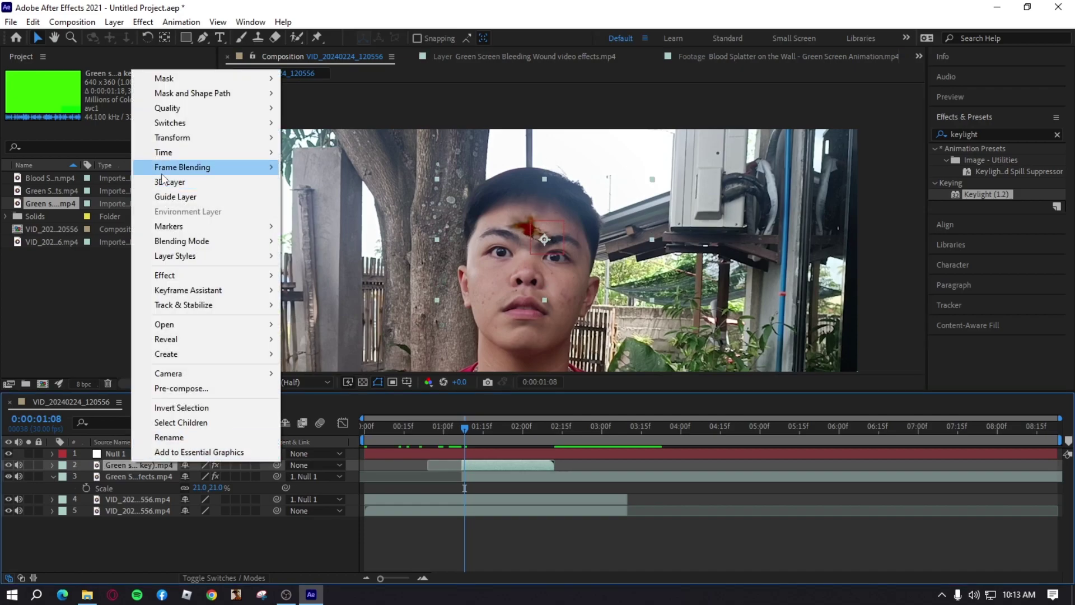
mouse_move(190, 241)
left_click(309, 153)
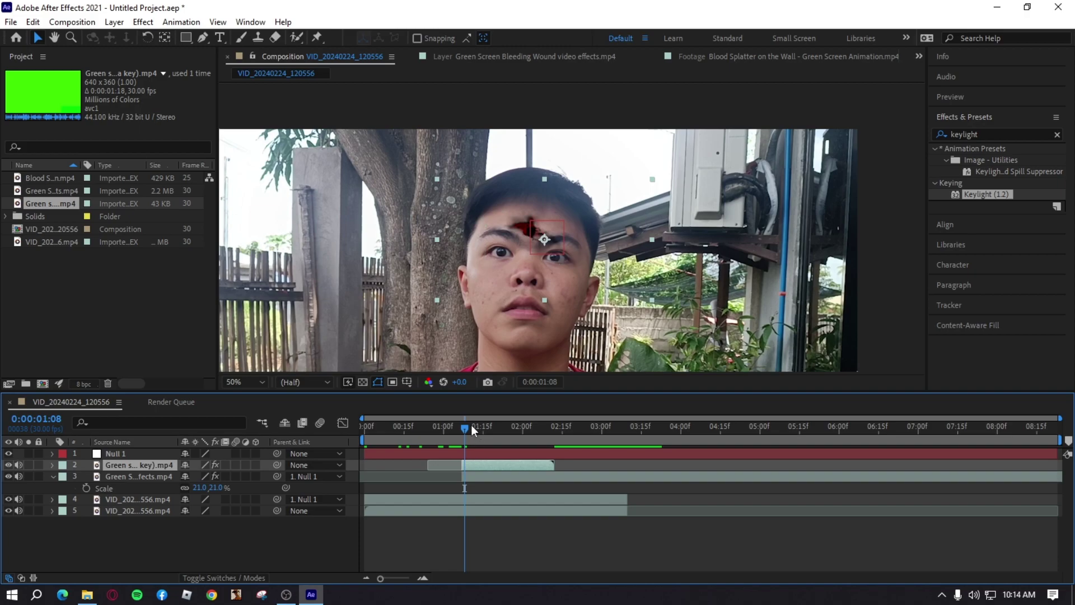
Shift the blood effect clip one frame earlier and parent it to Null 1
key("Page_Up")
key("bracketleft")
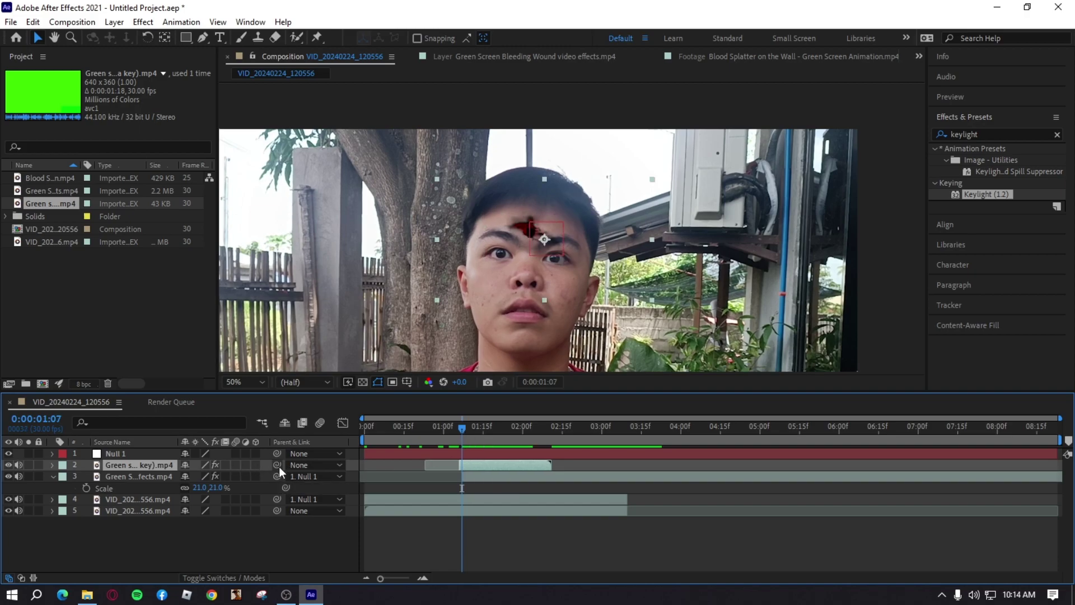
left_click_drag(276, 464, 115, 453)
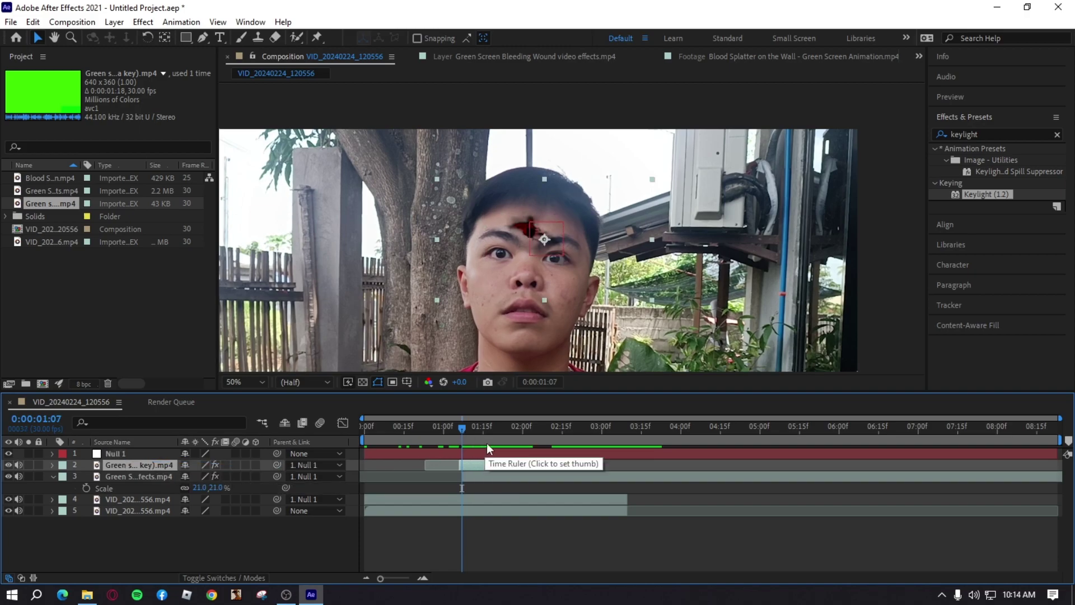
Add the Blood Splatter clip between the wound and skin patch layers and key out its green with Keylight
key("Page_Up")
left_click_drag(35, 178, 119, 489)
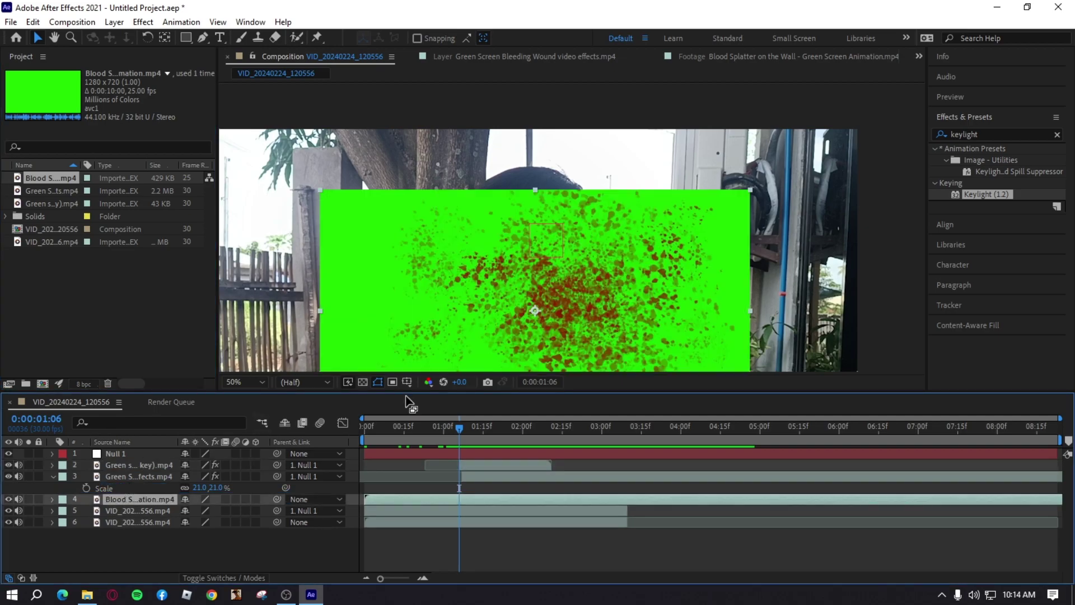
left_click_drag(407, 402, 131, 498)
right_click(129, 500)
mouse_move(185, 285)
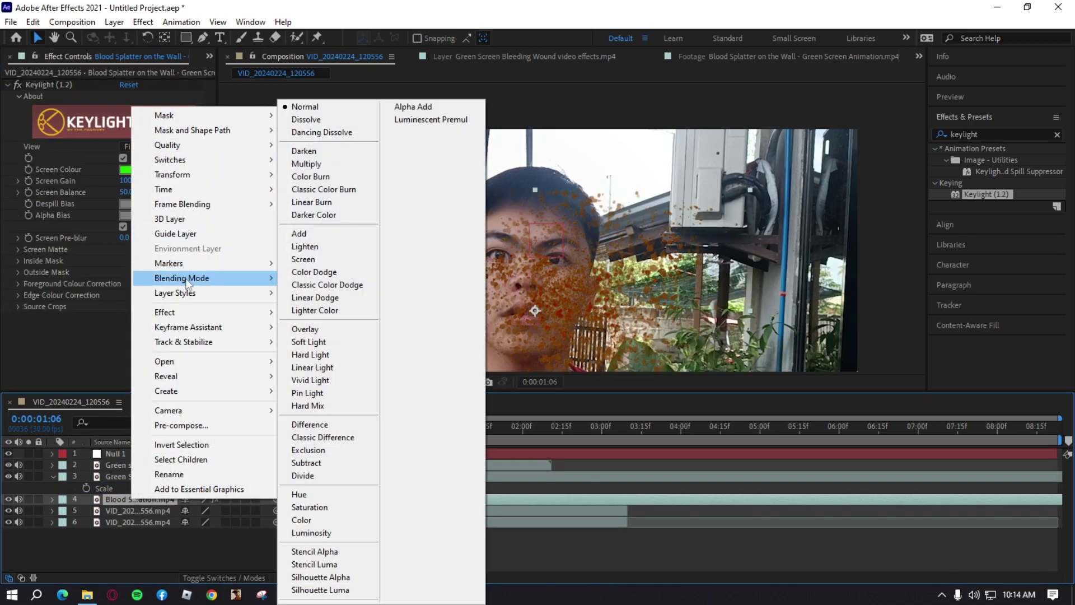
left_click(372, 299)
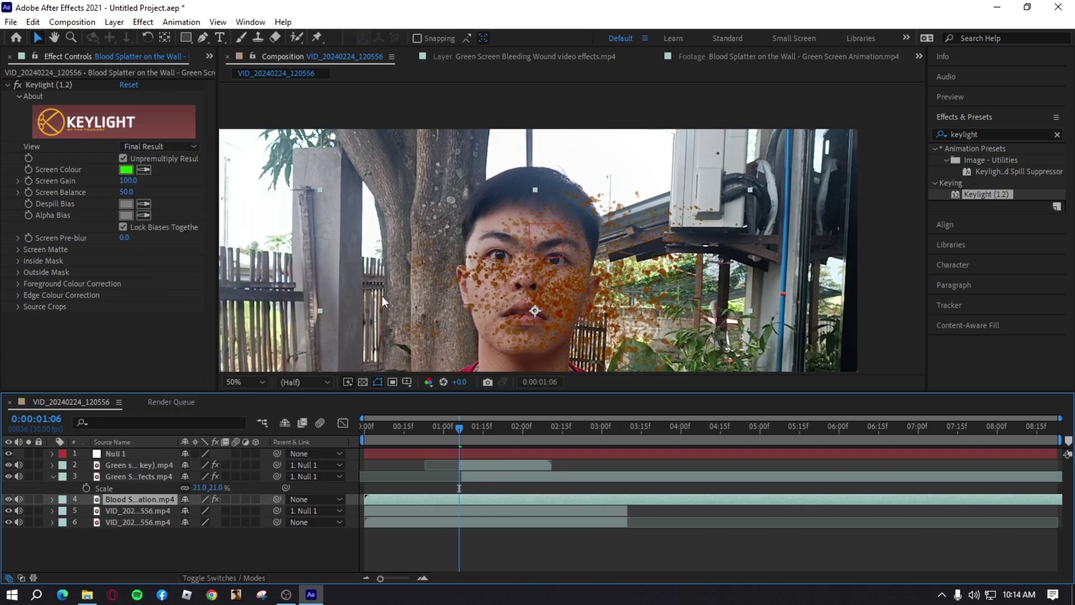
Scale the Blood Splatter layer to 30% and remove the part of its clip before 0:00:01:01
key("s")
left_click_drag(201, 511, 162, 516)
left_click_drag(458, 431, 446, 450)
key("ctrl+d")
key("alt+bracketright")
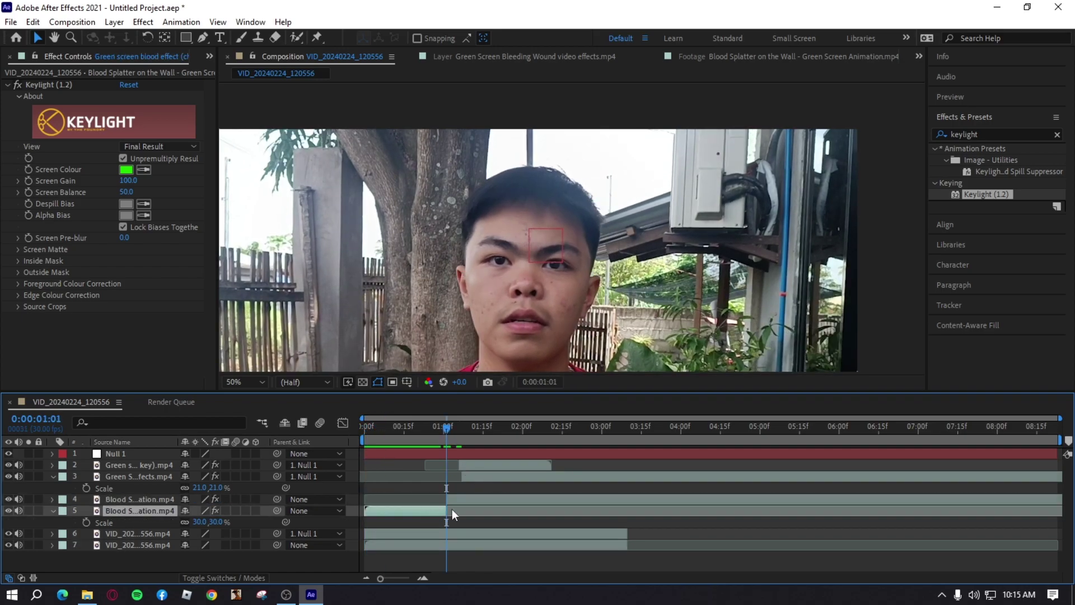
key("Delete")
Align the Blood Splatter clip with the forehead wound, starting at about 0:00:01:06, parent it to Null 1 and preview the result
left_click_drag(473, 501, 485, 504)
left_click_drag(277, 499, 156, 454)
key("space")
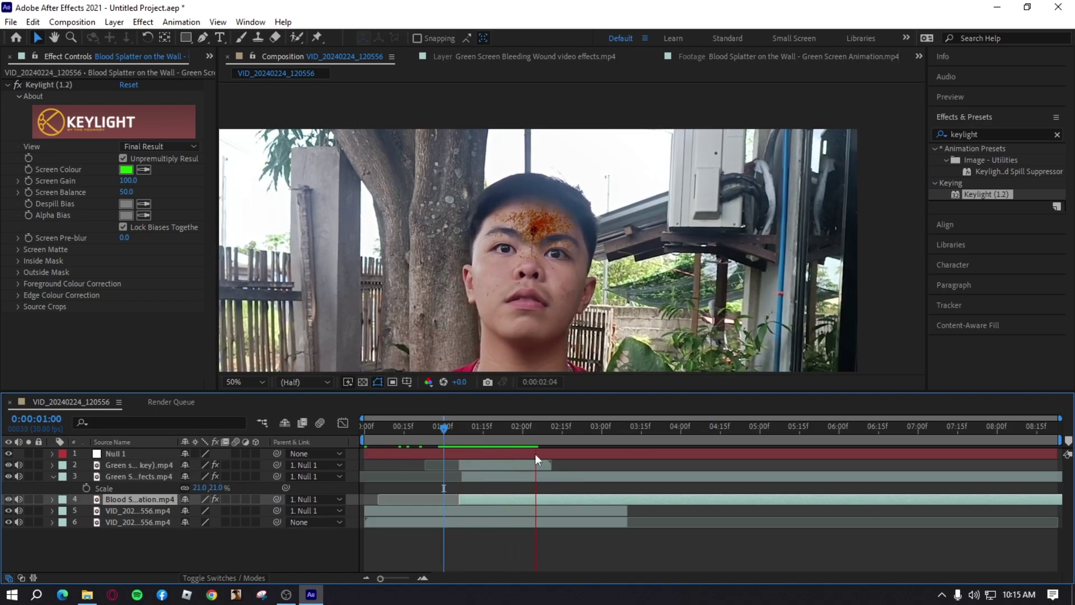
key("space")
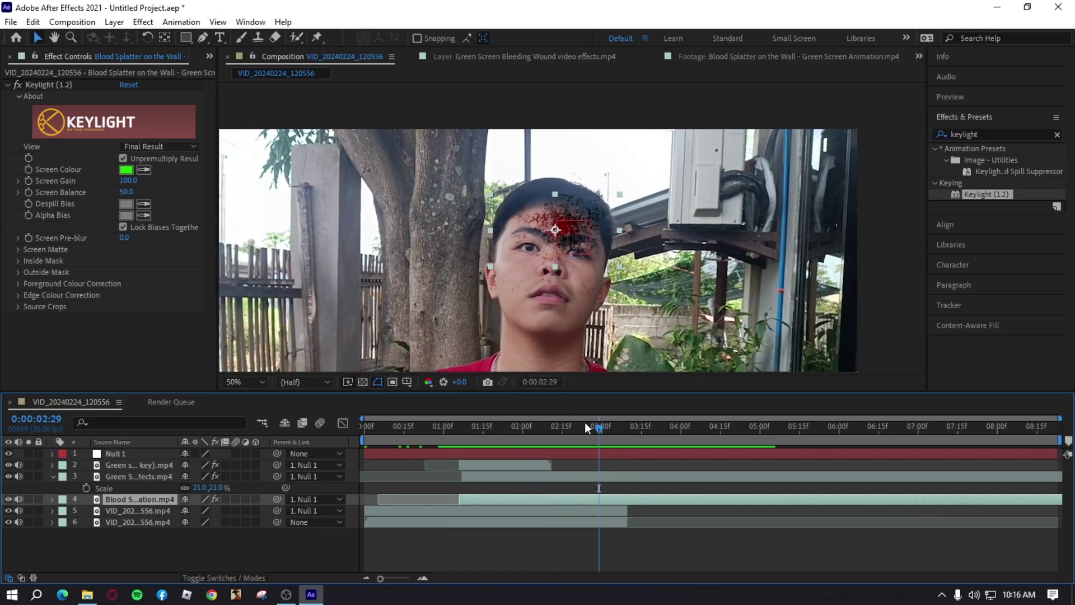
Reduce the Blood Splatter layer's scale to 17% and trim all layers to the end of the skin patch clip
key("s")
left_click_drag(197, 511, 189, 511)
left_click(619, 428)
left_click_drag(620, 429, 531, 429)
scroll(577, 197, "up", 4)
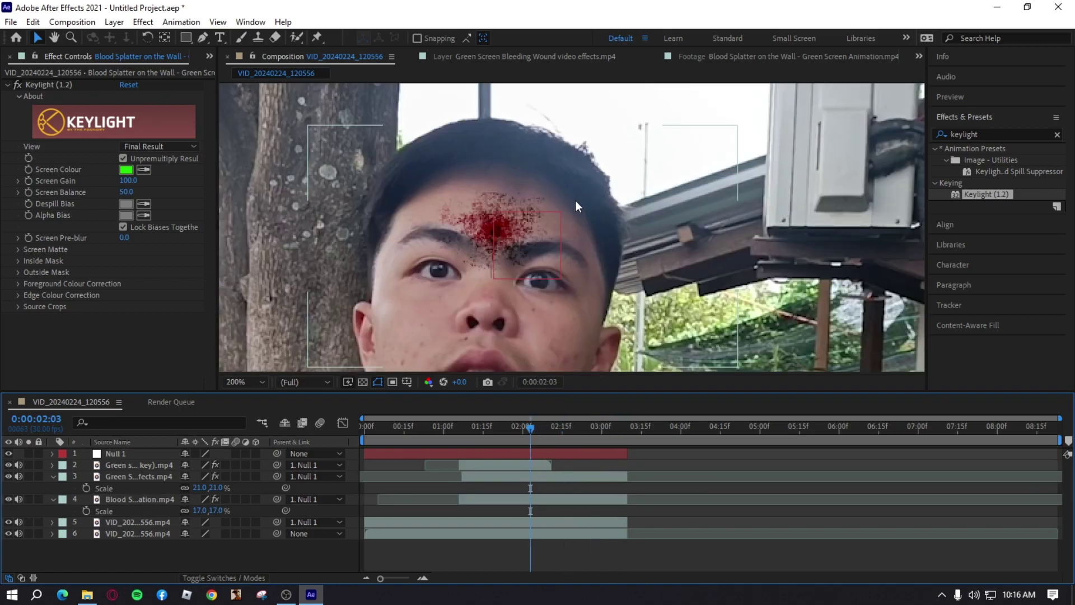
Play back the finished wound composite and return to the first frame
scroll(577, 198, "down", 4)
key("space")
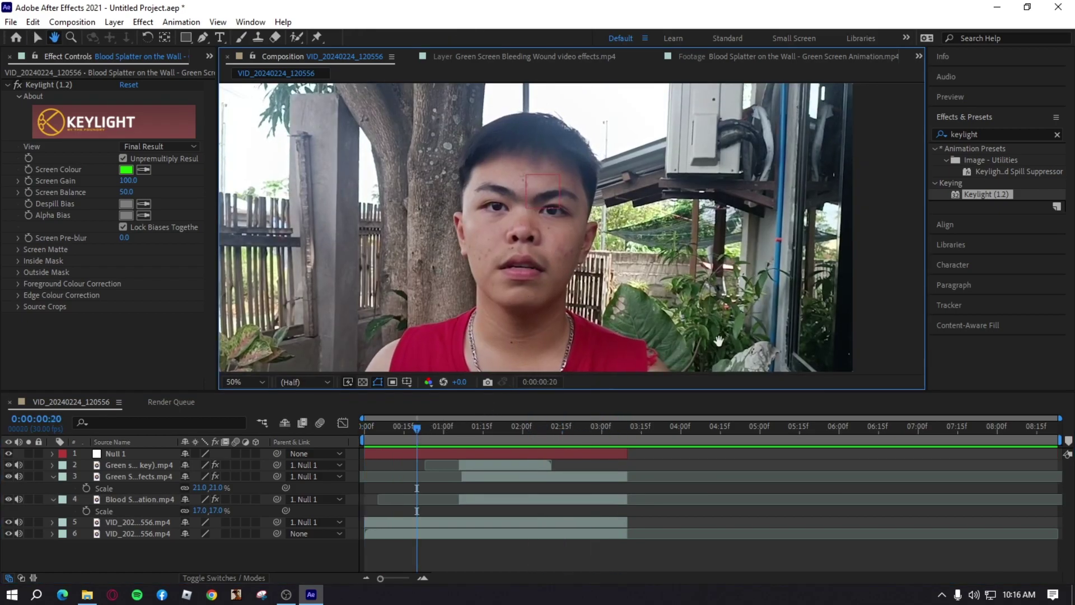
left_click(272, 427)
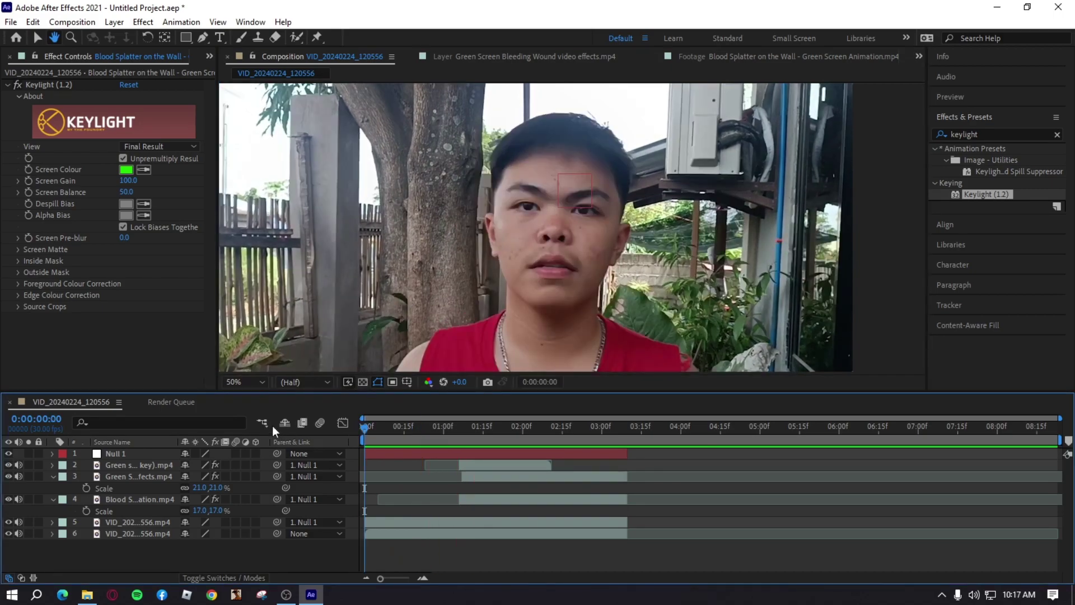